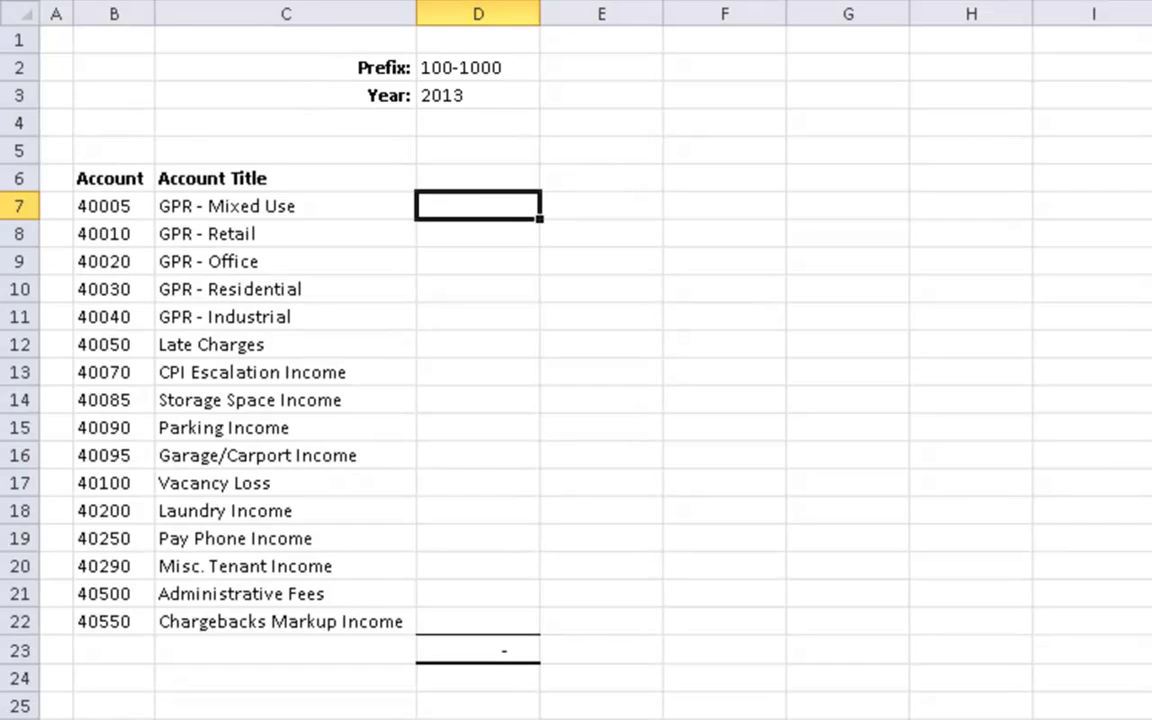
Step: Enter the heading Period in D5 and 1 in D6, then bring up the add-in's Functions dialog
{"action": "key", "text": "Up"}
{"action": "key", "text": "Up"}
{"action": "type", "text": "Period"}
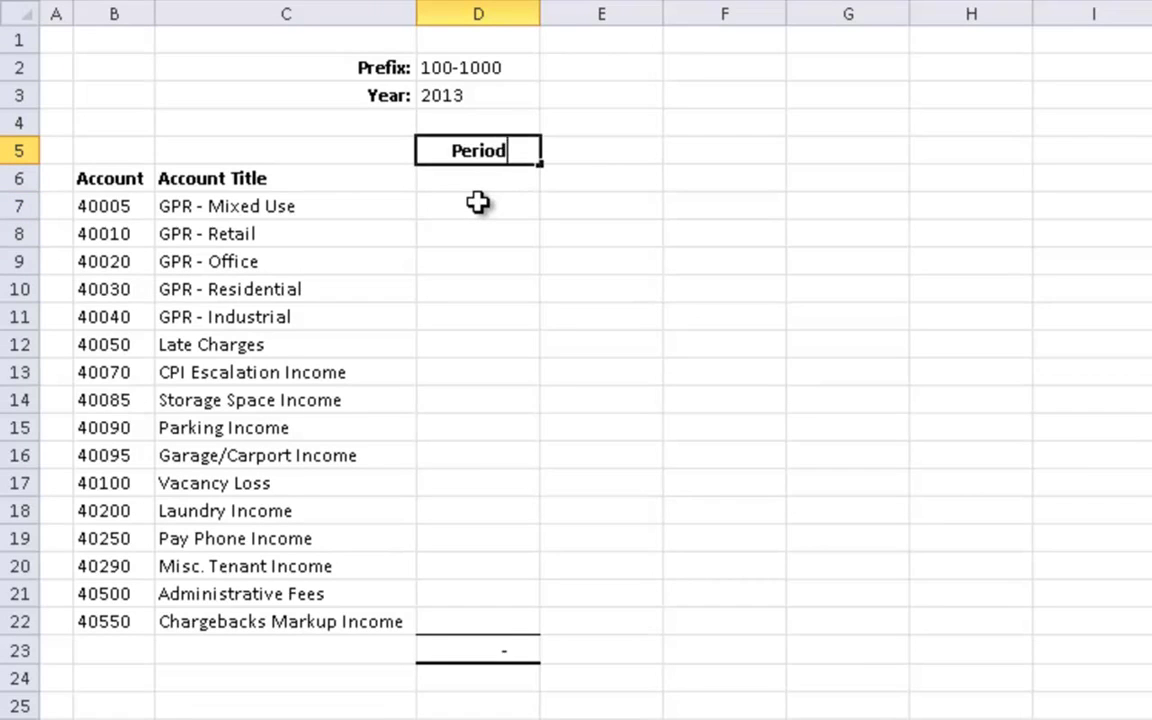
{"action": "key", "text": "Return"}
{"action": "type", "text": "1"}
{"action": "key", "text": "Return"}
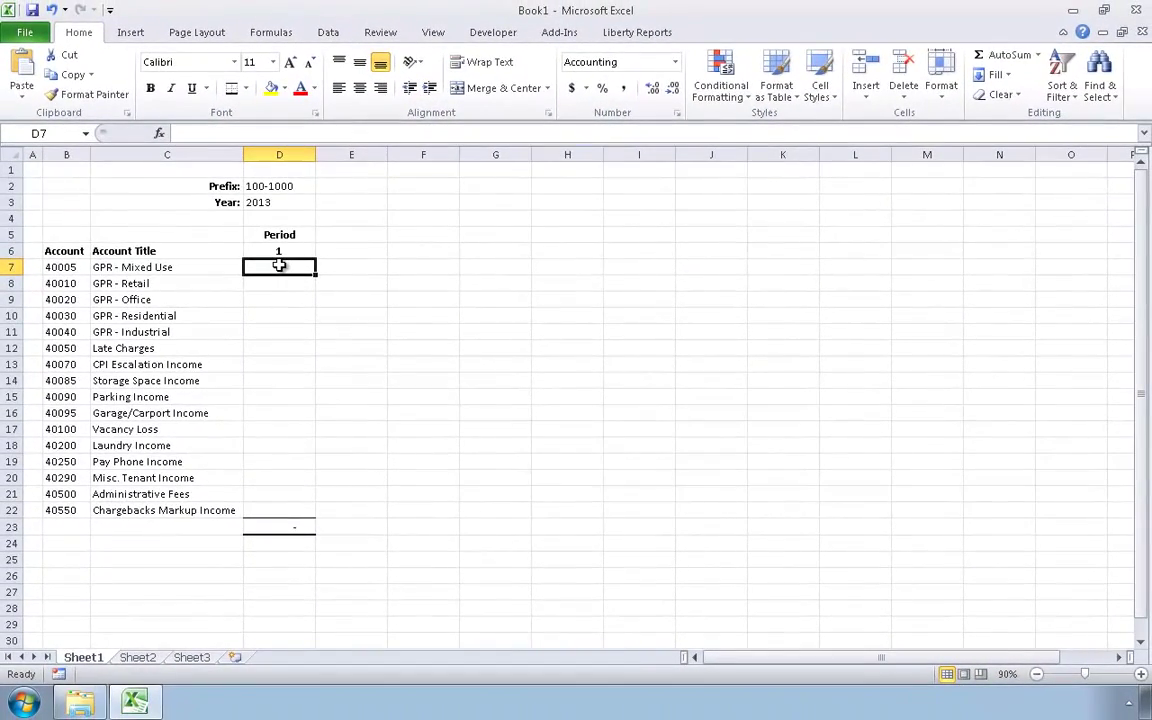
{"action": "left_click", "coordinate": [563, 33]}
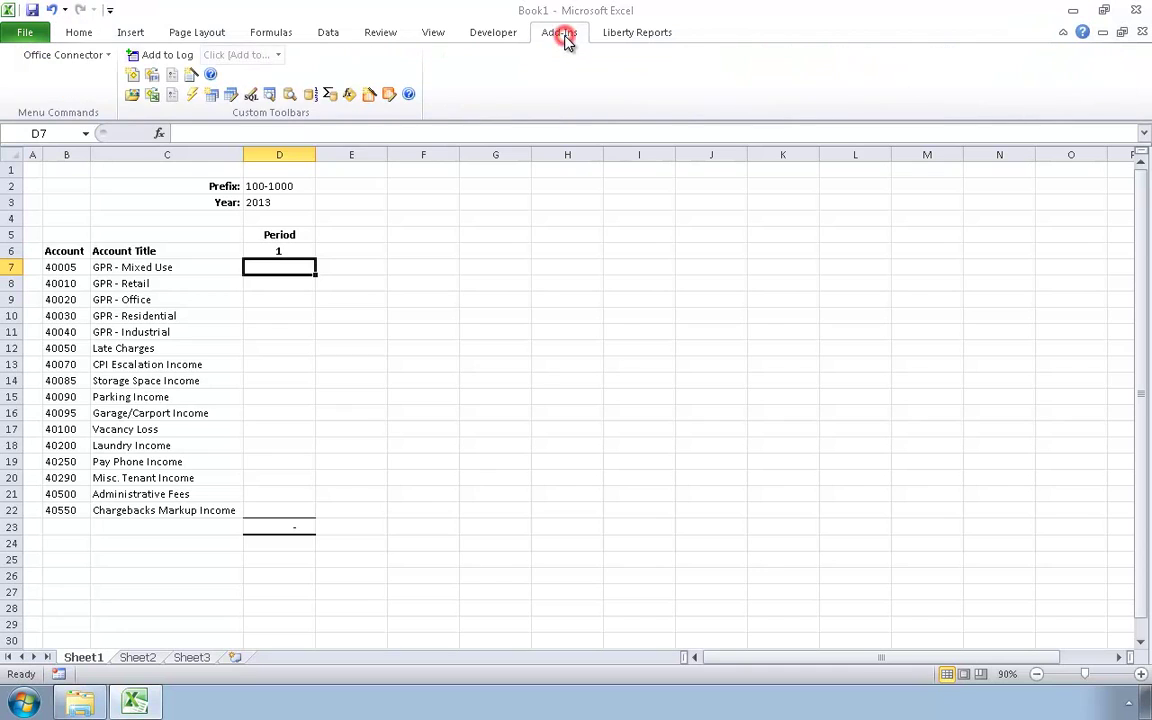
{"action": "left_click", "coordinate": [349, 100]}
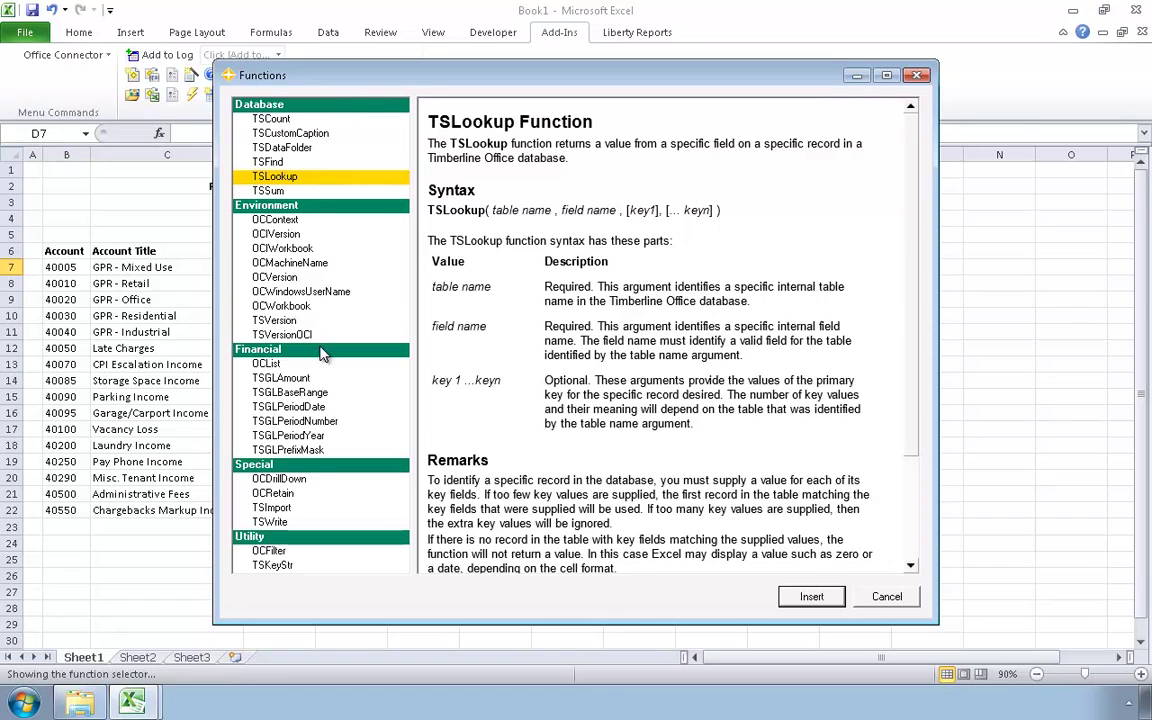
Step: Pick TSGLAmount from the Financial functions and insert it into cell D7
{"action": "left_click", "coordinate": [295, 380]}
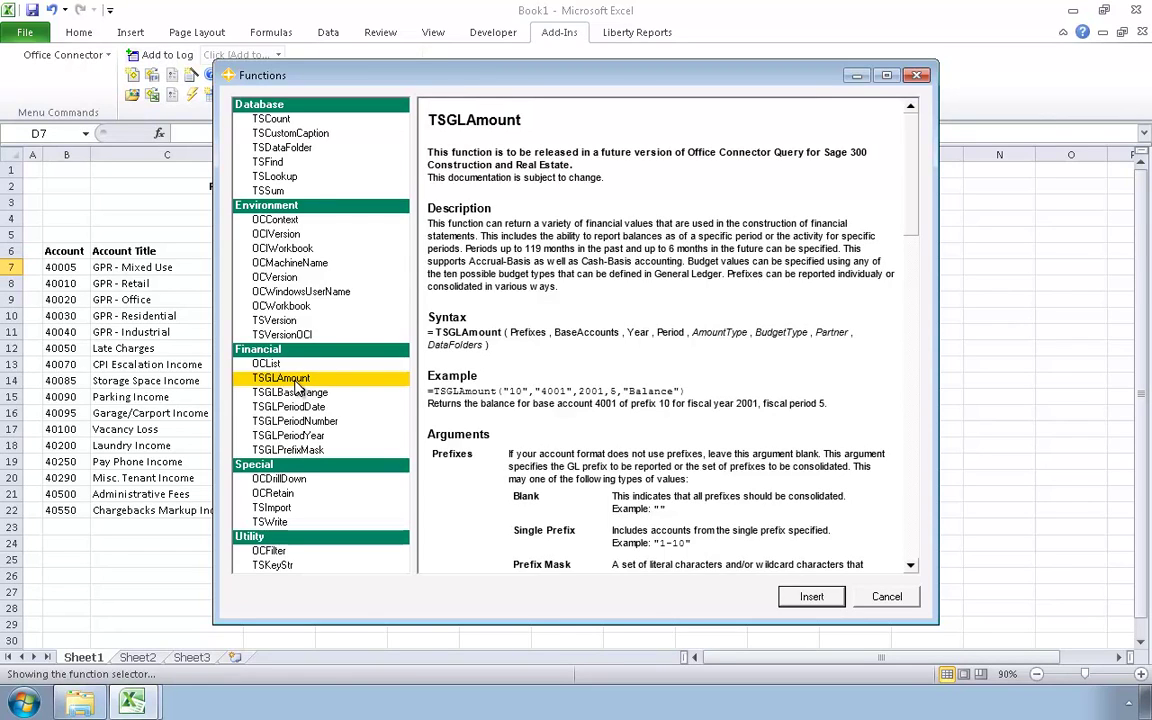
{"action": "left_click", "coordinate": [815, 598]}
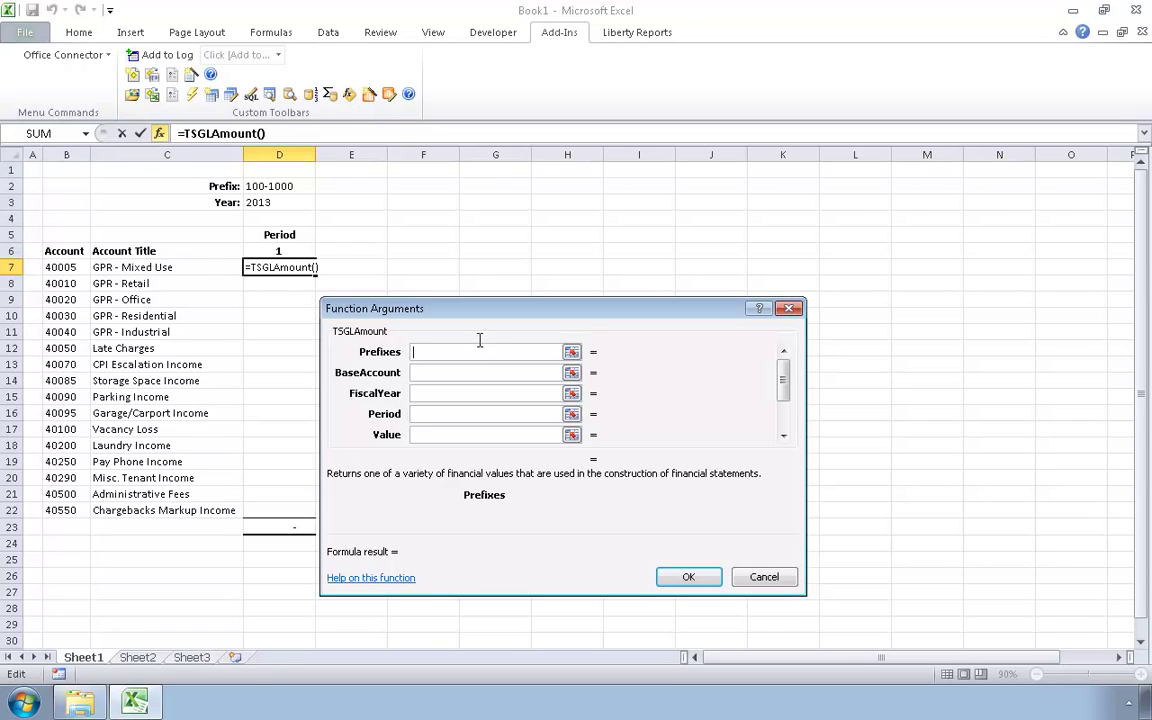
Step: Fill the TSGLAmount arguments with prefixes $D$2, account $B7, year $D$3 and period D6
{"action": "left_click", "coordinate": [270, 186]}
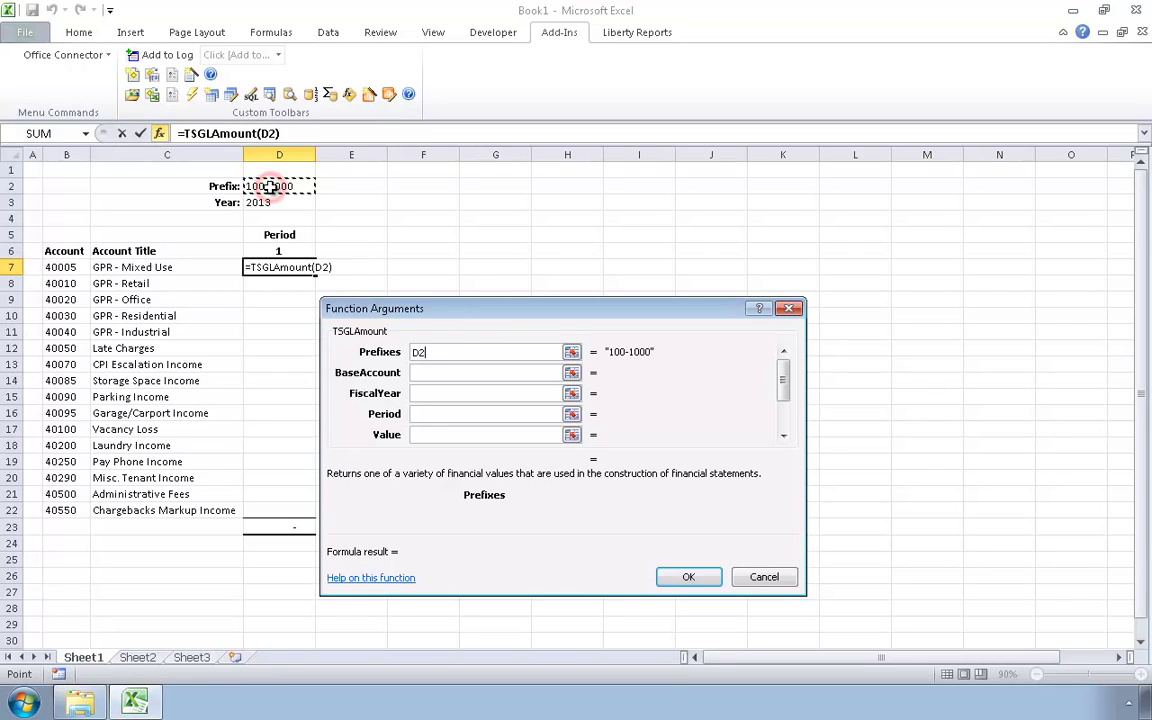
{"action": "key", "text": "F4"}
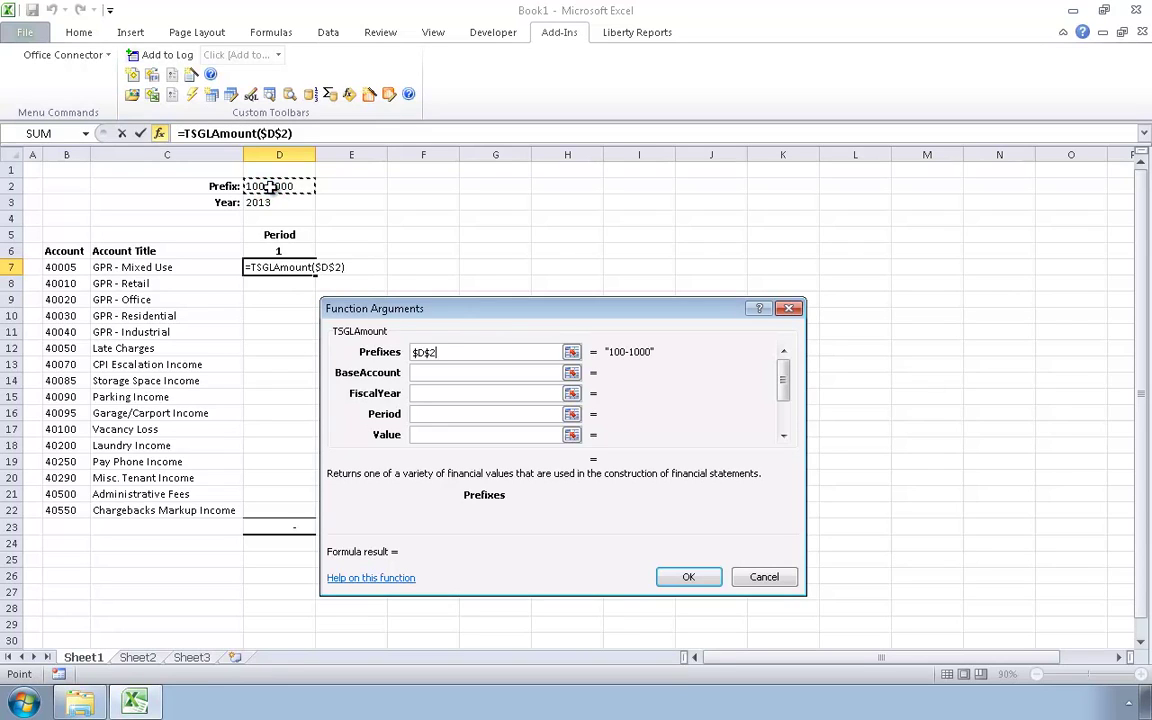
{"action": "left_click", "coordinate": [424, 373]}
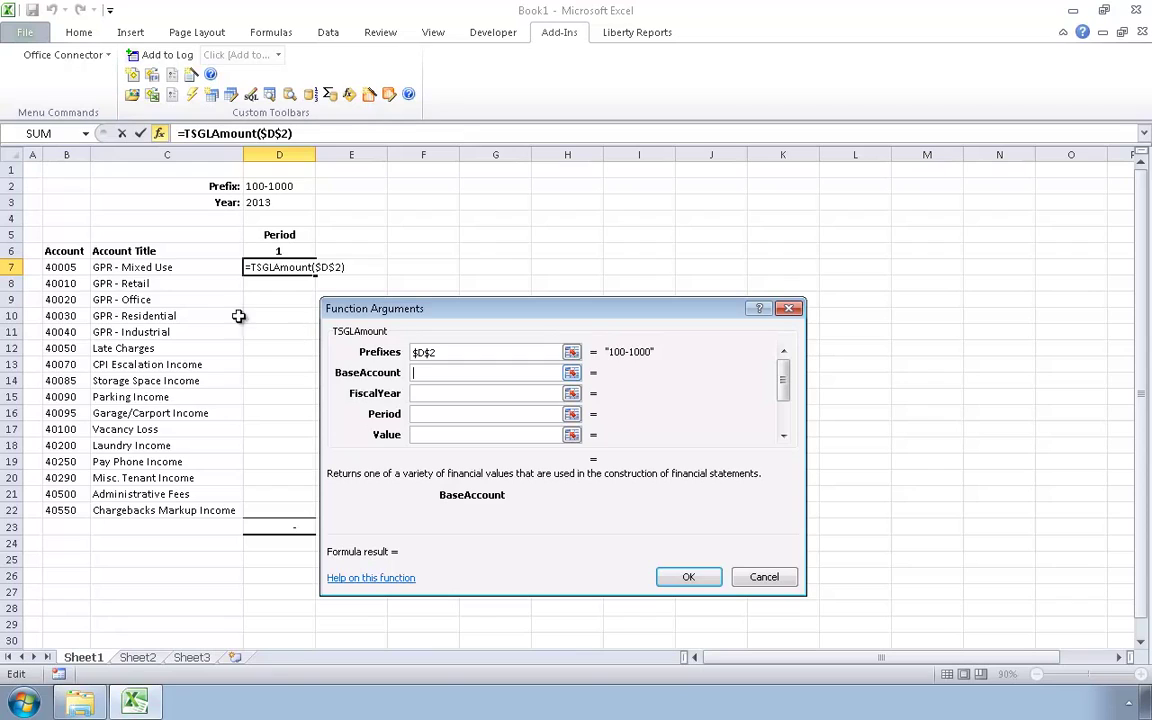
{"action": "left_click", "coordinate": [80, 267]}
{"action": "key", "text": "F4"}
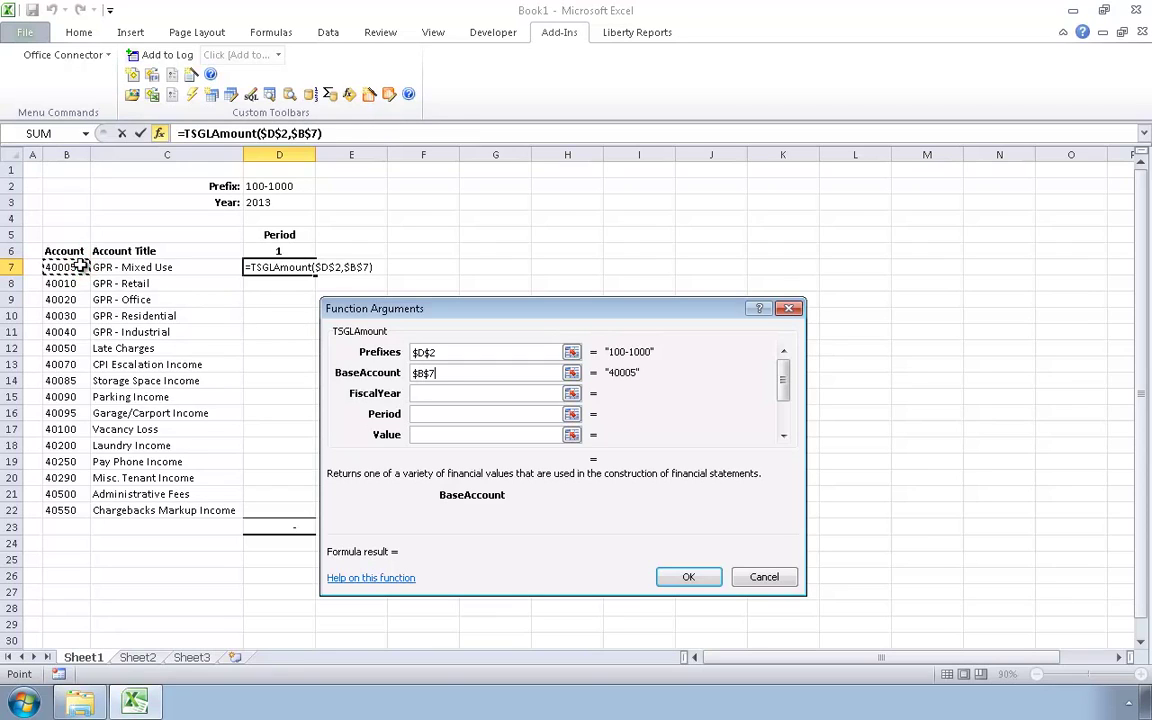
{"action": "key", "text": "F4"}
{"action": "key", "text": "F4"}
{"action": "left_click", "coordinate": [429, 392]}
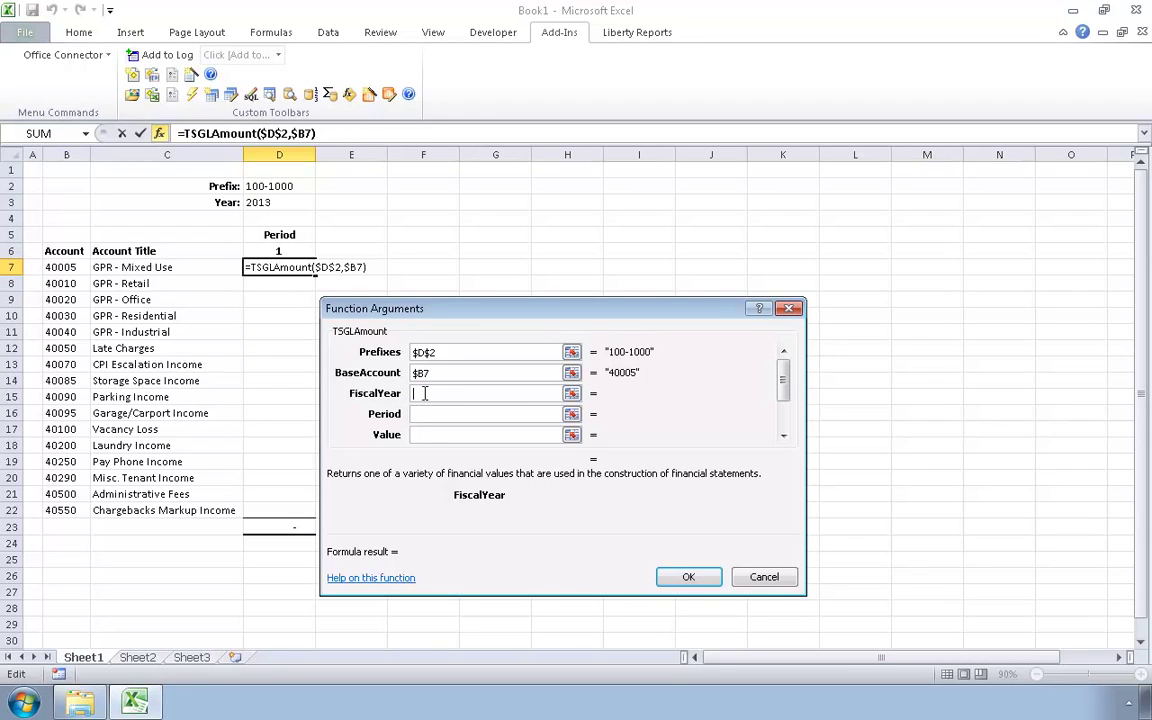
{"action": "left_click", "coordinate": [285, 201]}
{"action": "key", "text": "F4"}
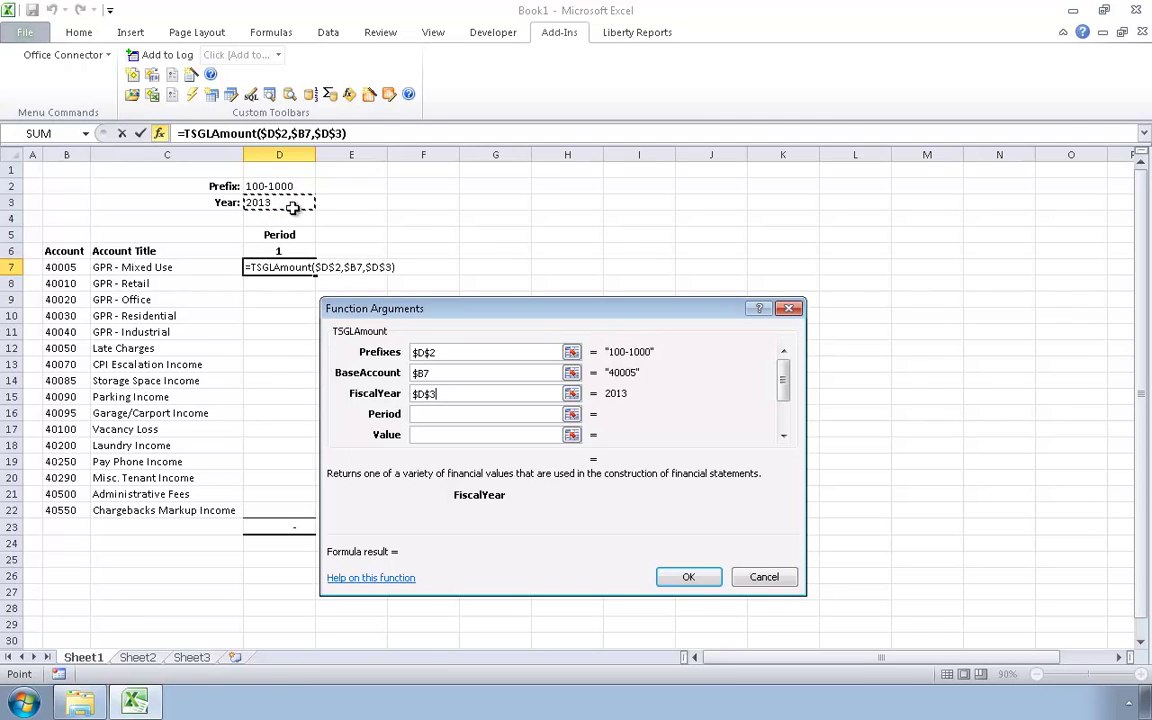
{"action": "left_click", "coordinate": [422, 414]}
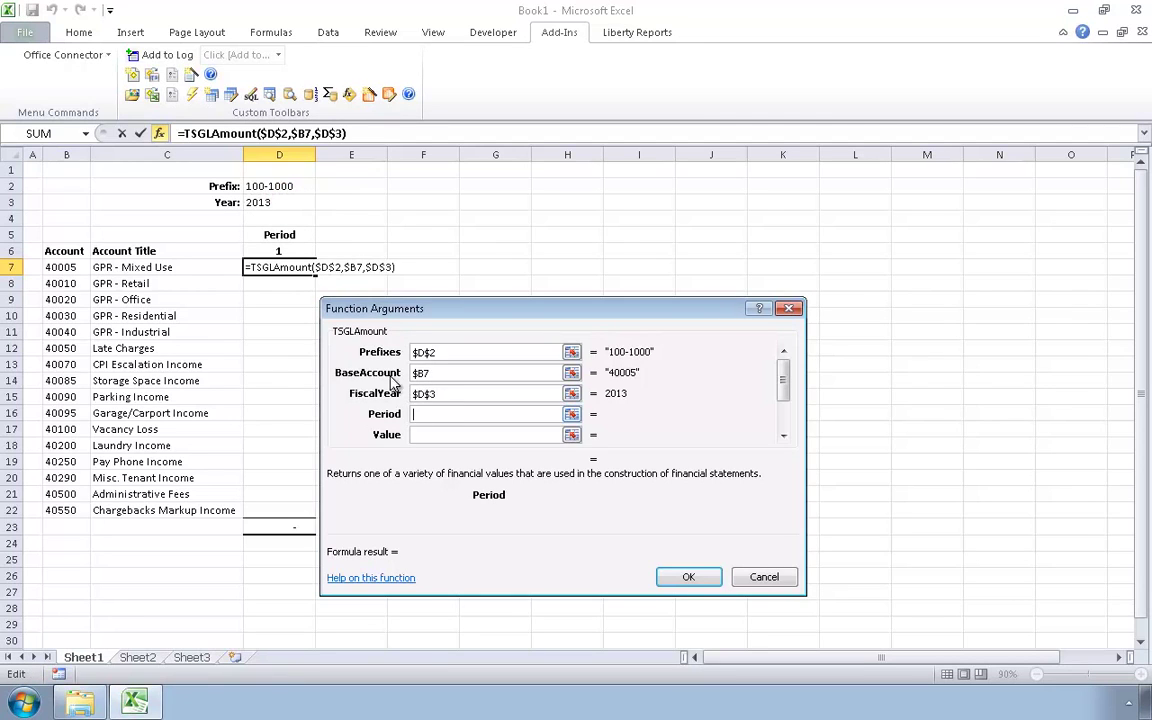
{"action": "left_click", "coordinate": [279, 250]}
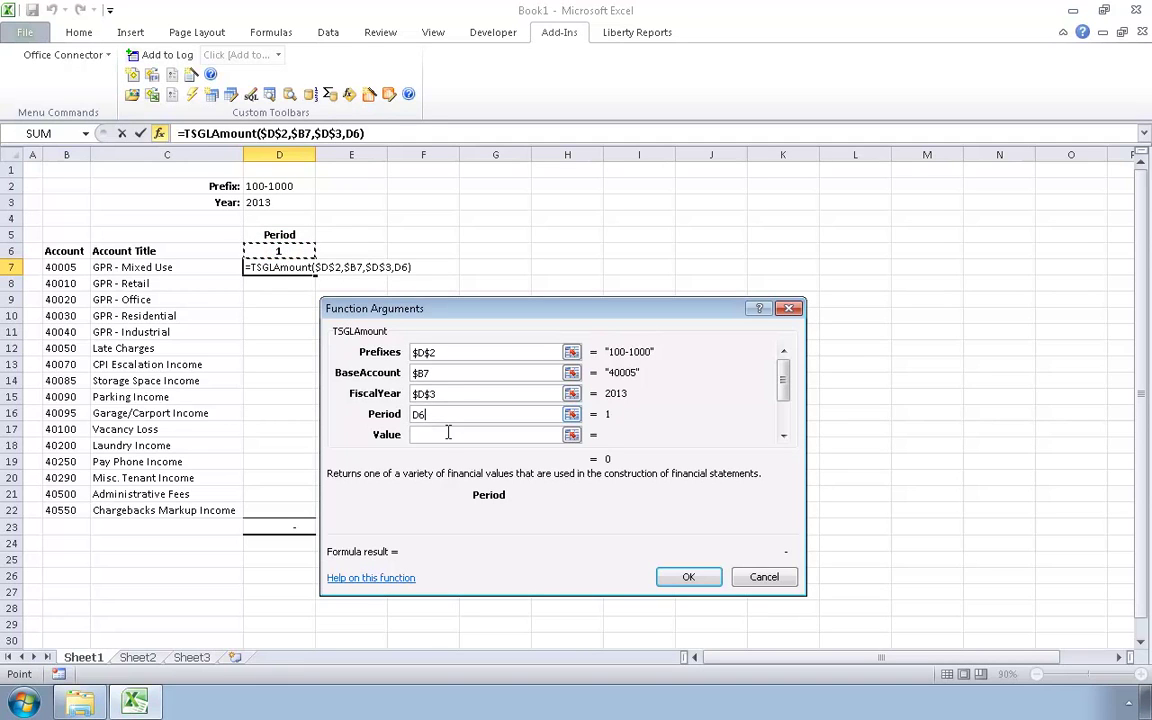
Step: Lock the period as D$6, set Value to "PeriodActivity" and enter the D7 formula
{"action": "key", "text": "F4"}
{"action": "key", "text": "F4"}
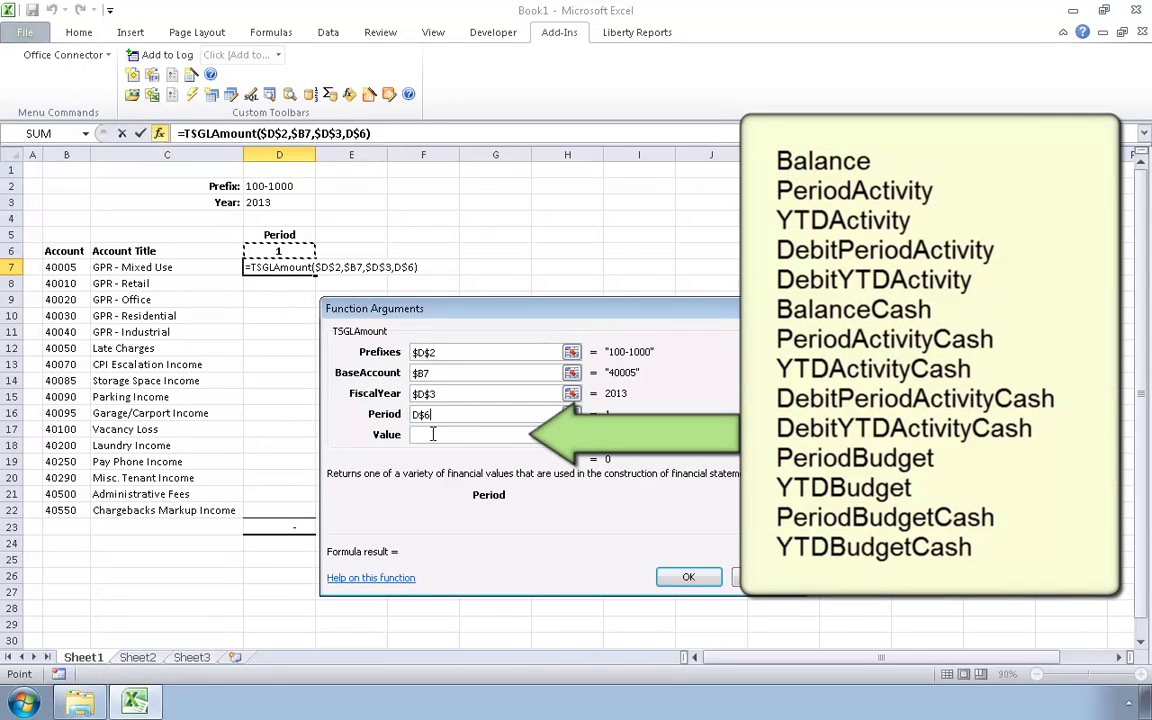
{"action": "left_click", "coordinate": [433, 434]}
{"action": "type", "text": "\""}
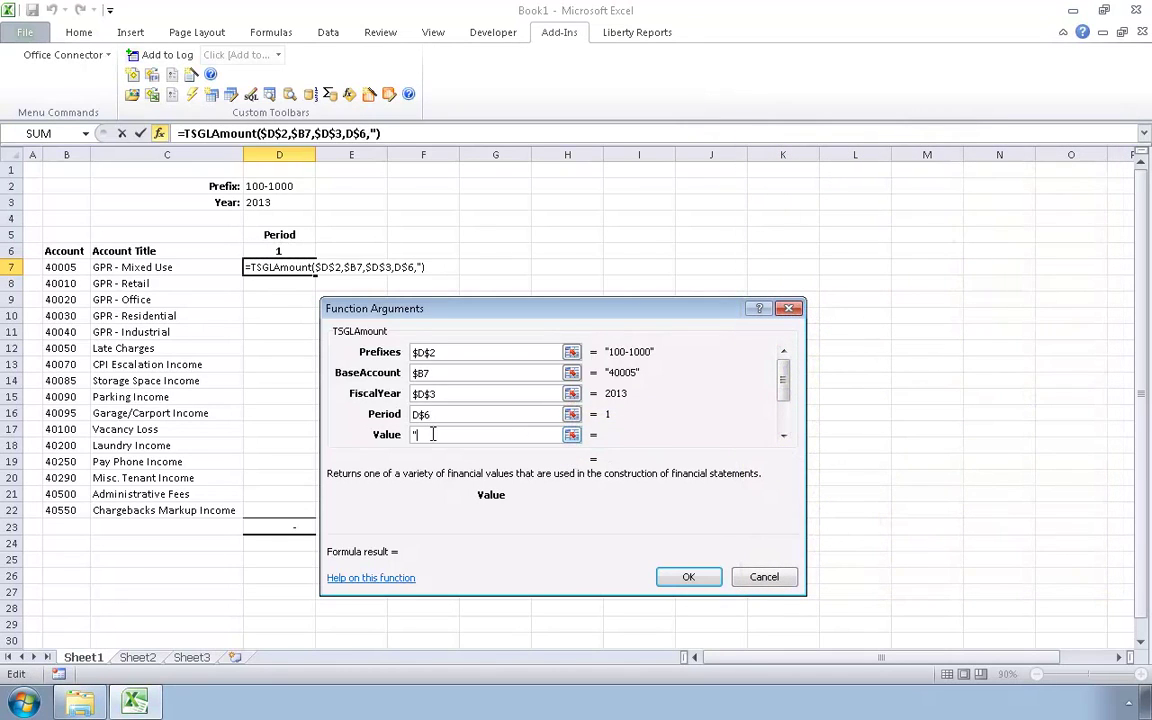
{"action": "type", "text": "PeriodA"}
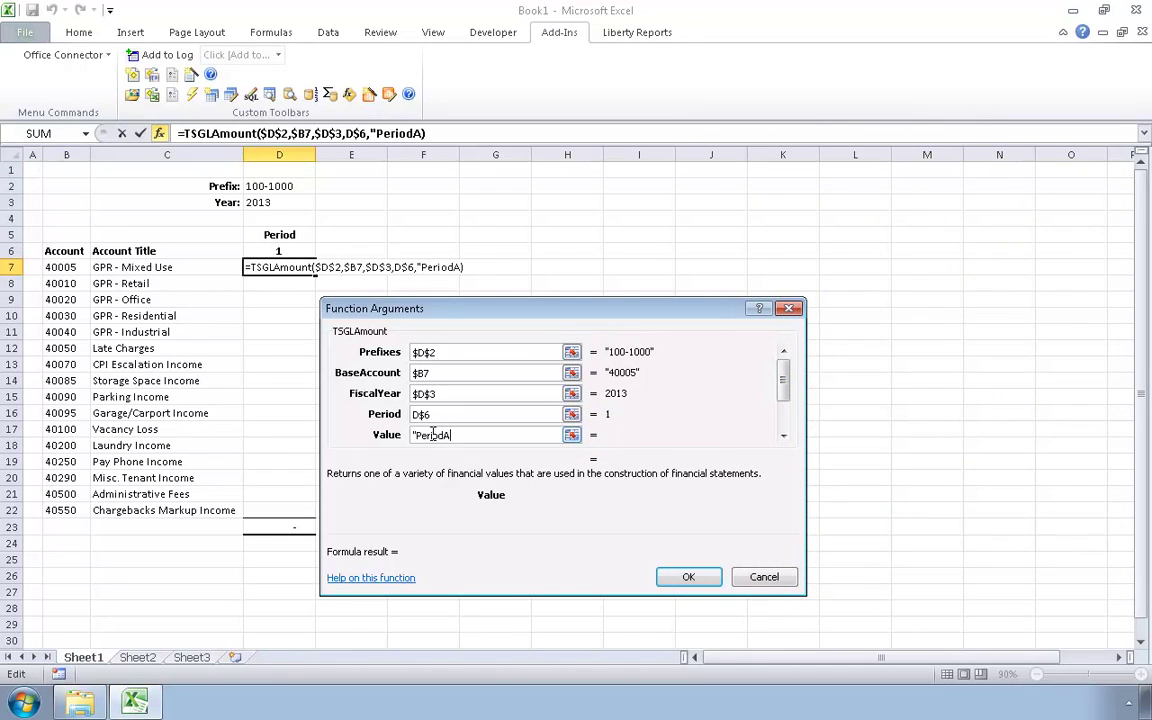
{"action": "type", "text": "ctivity\""}
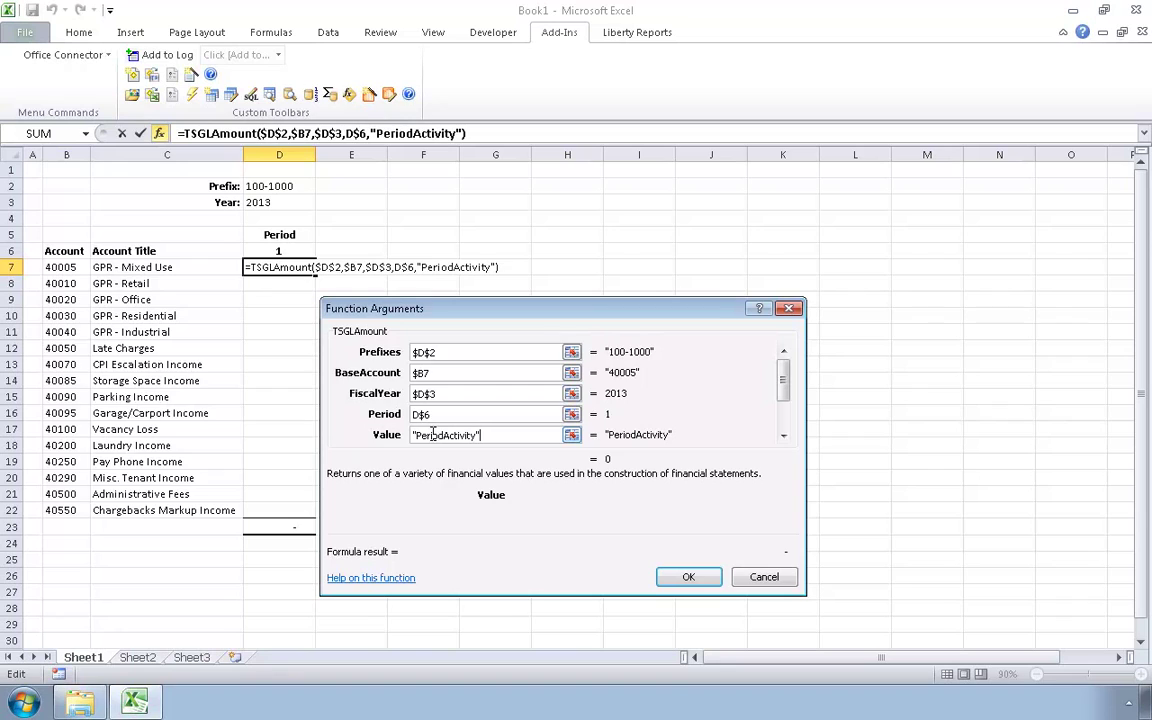
{"action": "key", "text": "Tab"}
{"action": "key", "text": "Tab"}
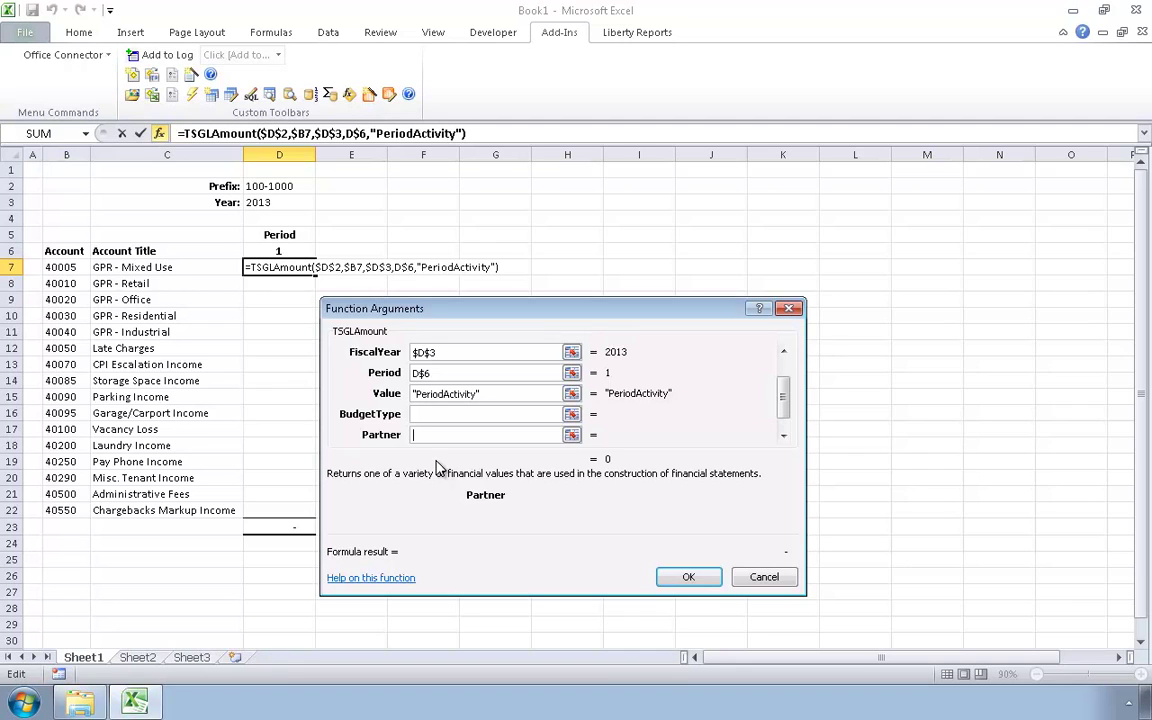
{"action": "left_click", "coordinate": [688, 580]}
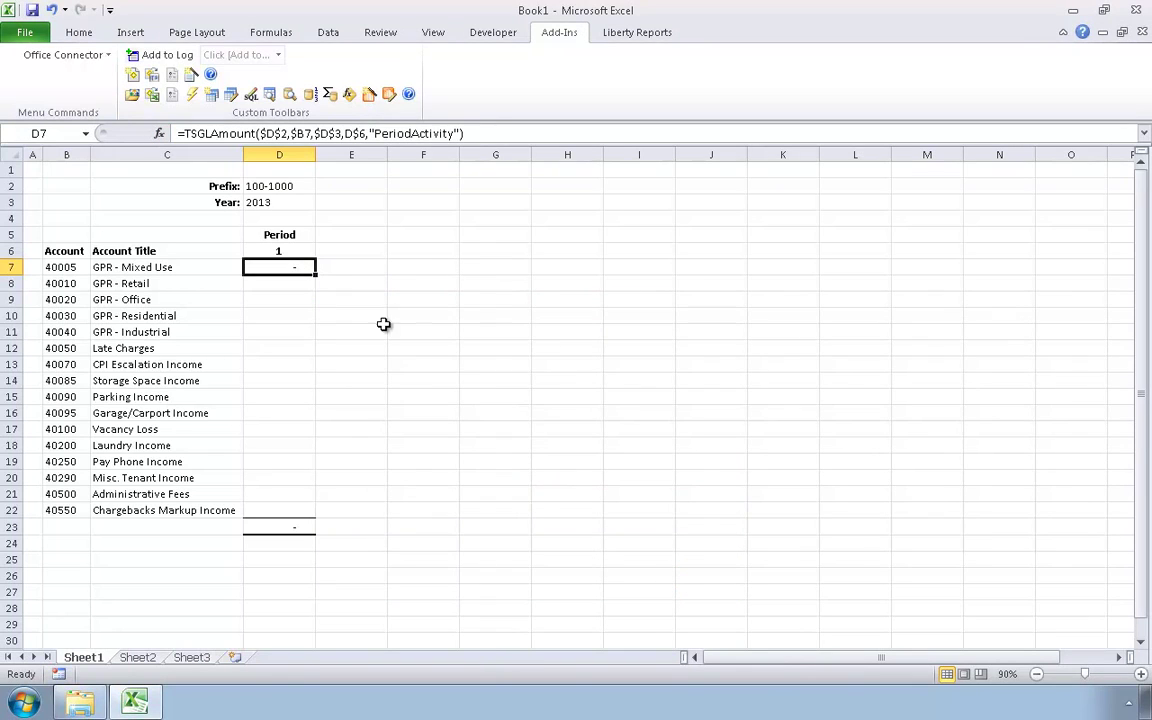
Step: Copy the D7 formula down to D22, then across to column O for Periods 1–12
{"action": "left_click_drag", "start_coordinate": [316, 273], "coordinate": [313, 514]}
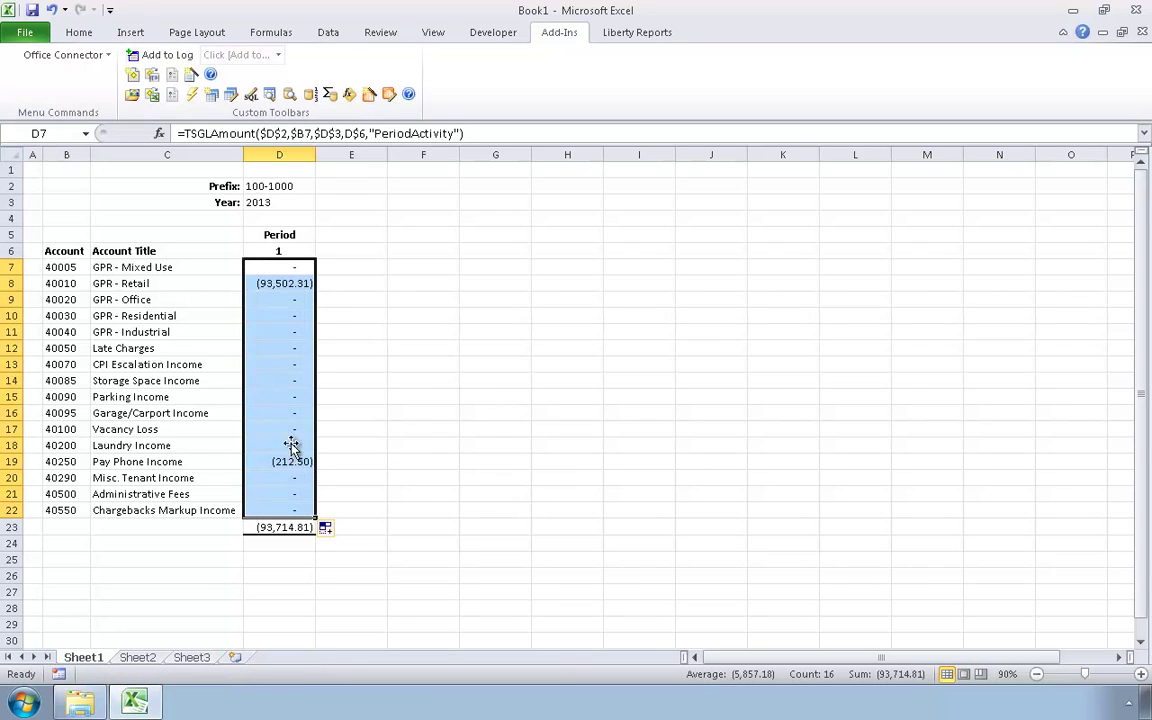
{"action": "left_click_drag", "start_coordinate": [270, 234], "coordinate": [1083, 550]}
{"action": "left_click", "coordinate": [1083, 549]}
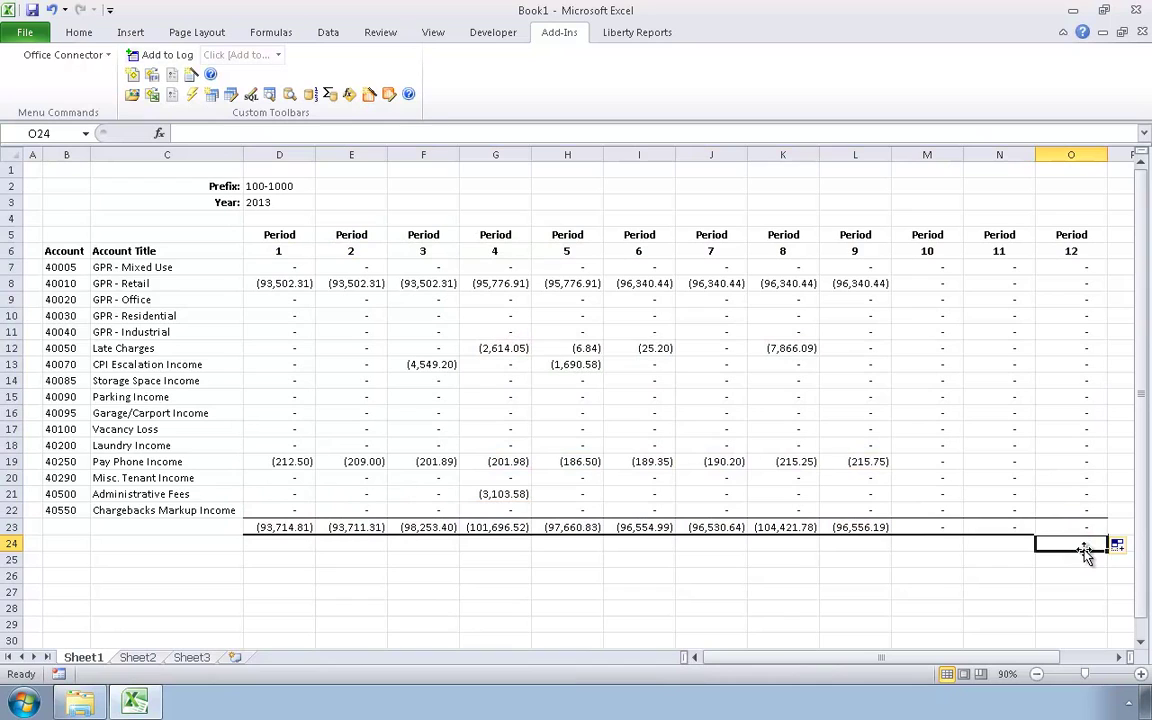
Step: Change the Year in D3 to 2011 and the Prefix in D2 to 100-2000
{"action": "left_click", "coordinate": [260, 202]}
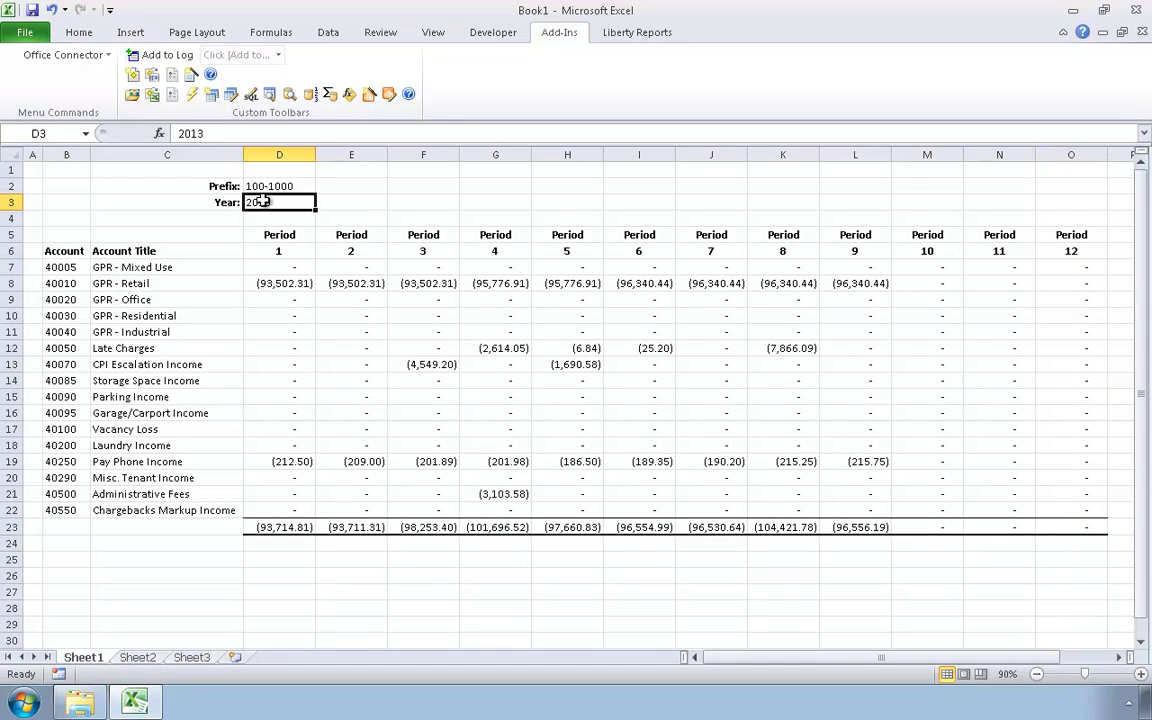
{"action": "type", "text": "2011"}
{"action": "key", "text": "Return"}
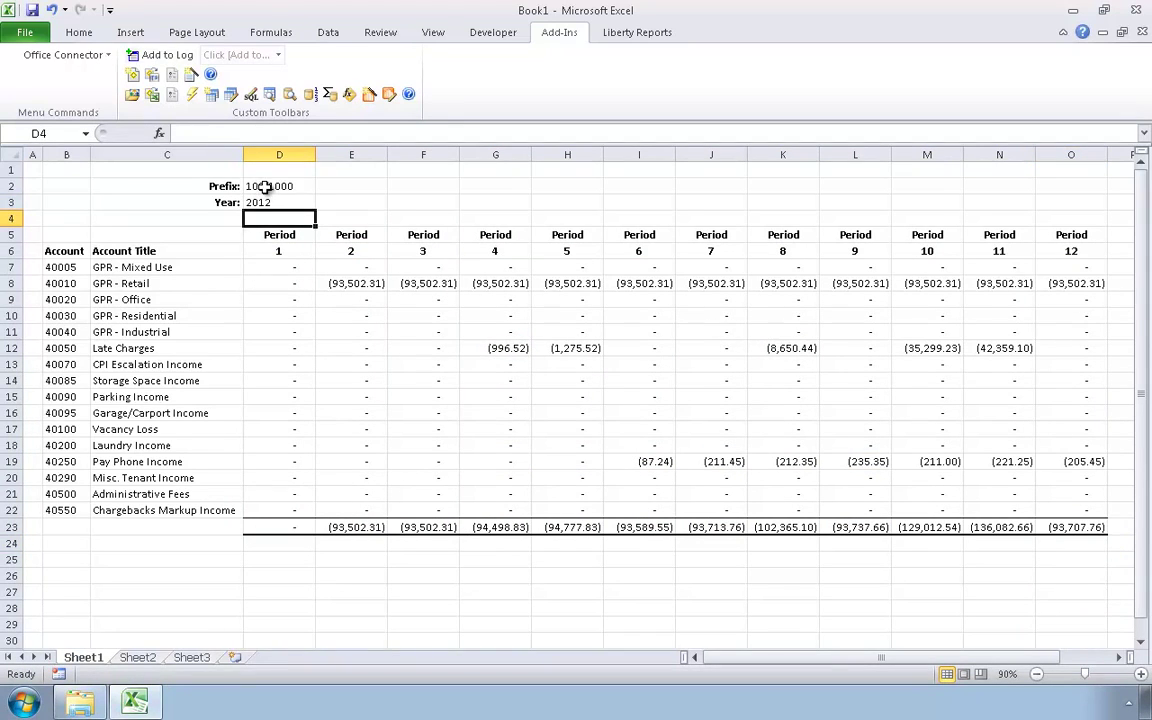
{"action": "left_click", "coordinate": [260, 186]}
{"action": "type", "text": "100-2000"}
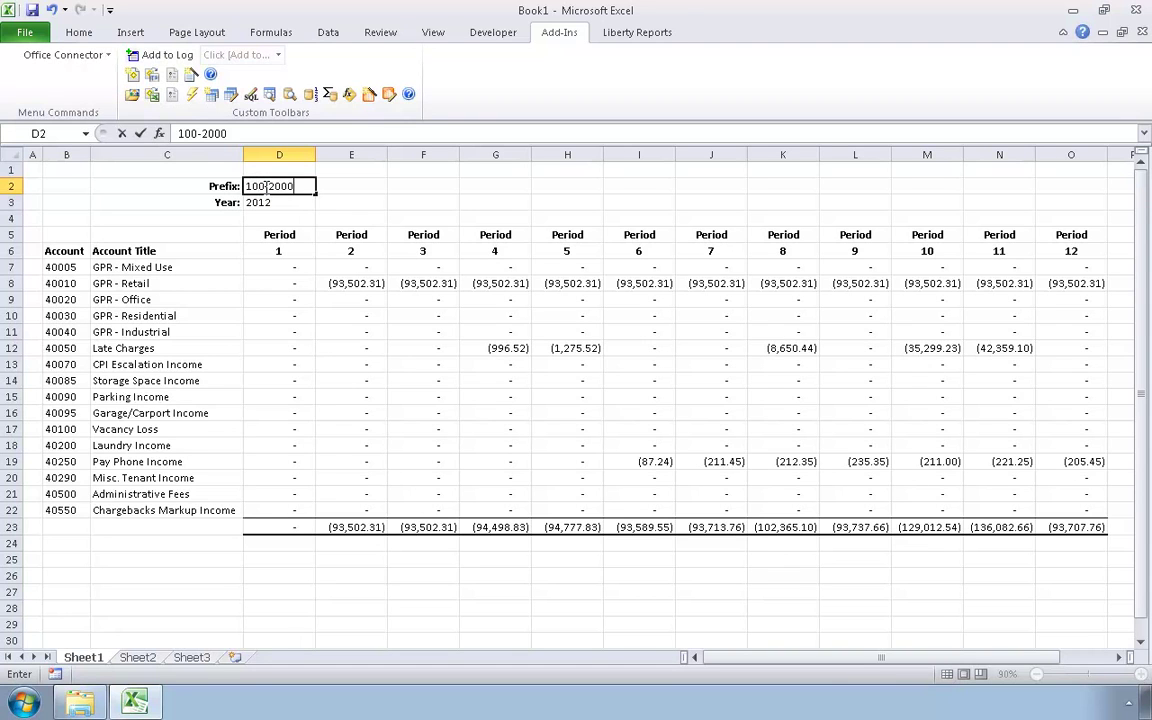
{"action": "key", "text": "Return"}
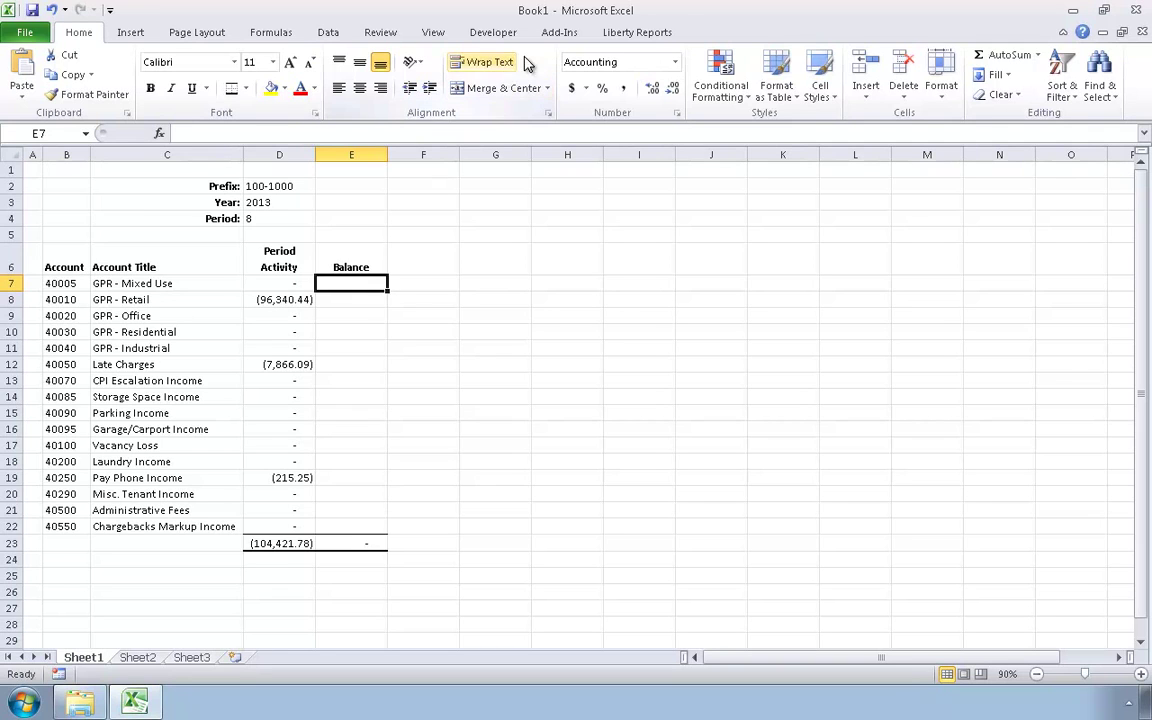
Step: Insert a new TSGLAmount formula into Balance cell E7 via the add-in's function selector
{"action": "left_click", "coordinate": [556, 33]}
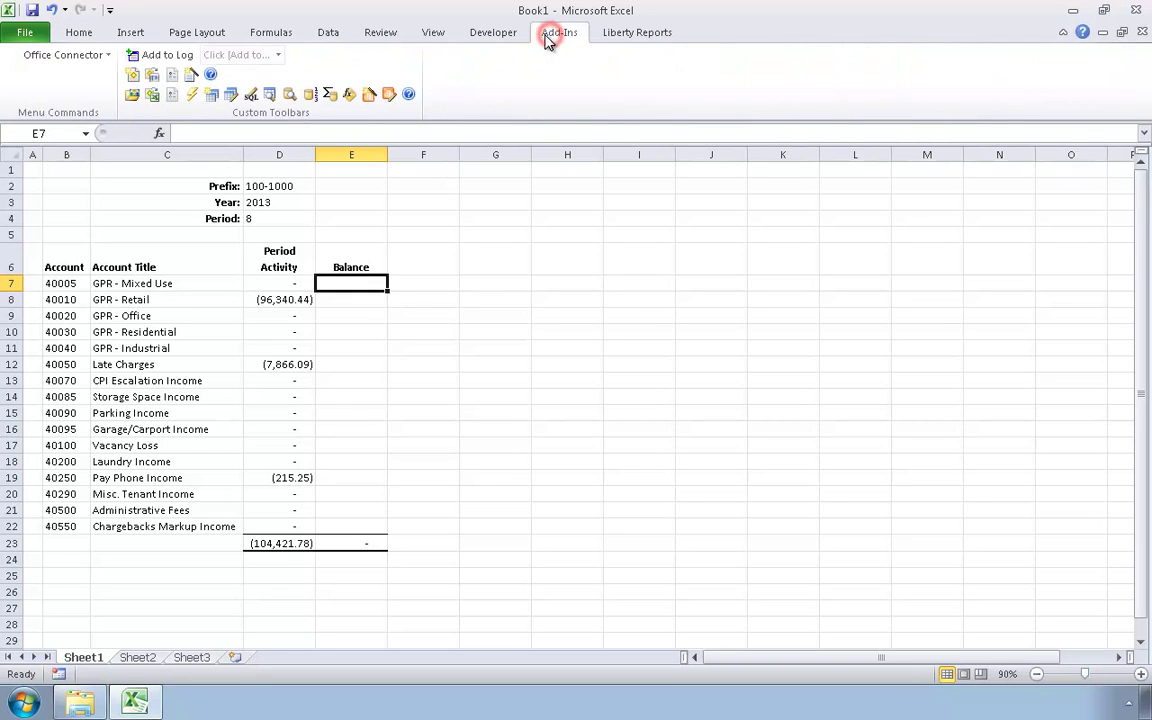
{"action": "left_click", "coordinate": [350, 95]}
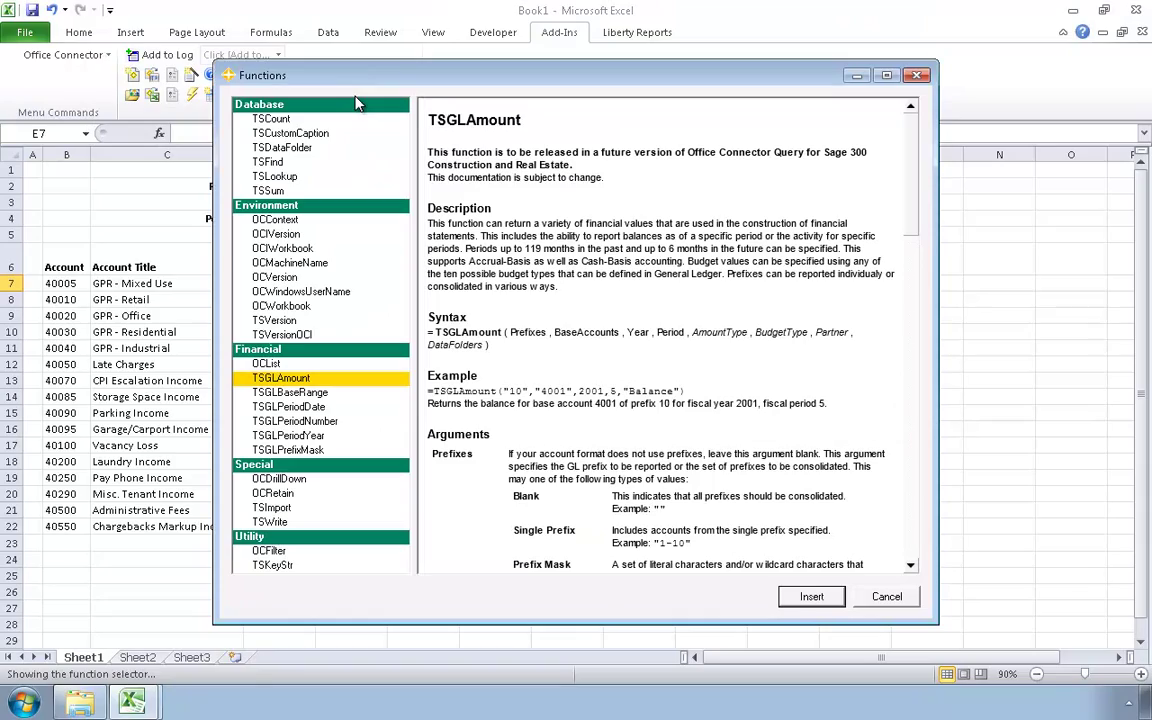
{"action": "left_click", "coordinate": [811, 597]}
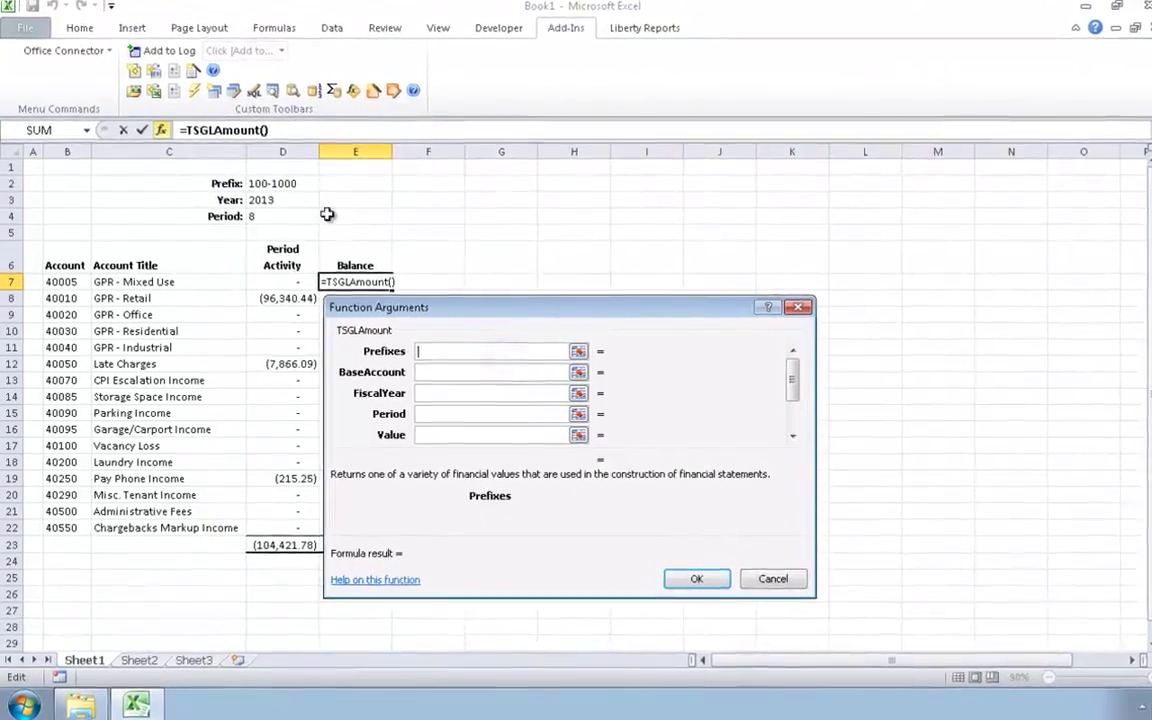
Step: Set its arguments to prefix D2, account B7, year D3, period $D$4 and value "Balance"
{"action": "left_click", "coordinate": [283, 183]}
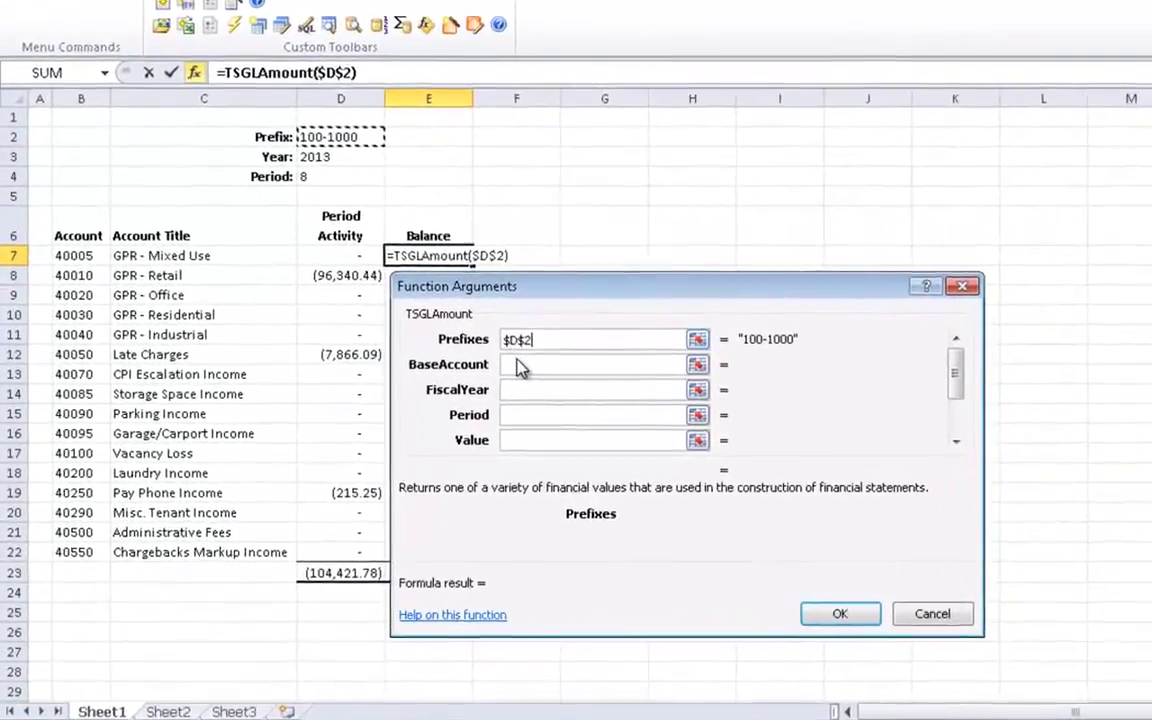
{"action": "left_click", "coordinate": [475, 367]}
{"action": "left_click", "coordinate": [118, 237]}
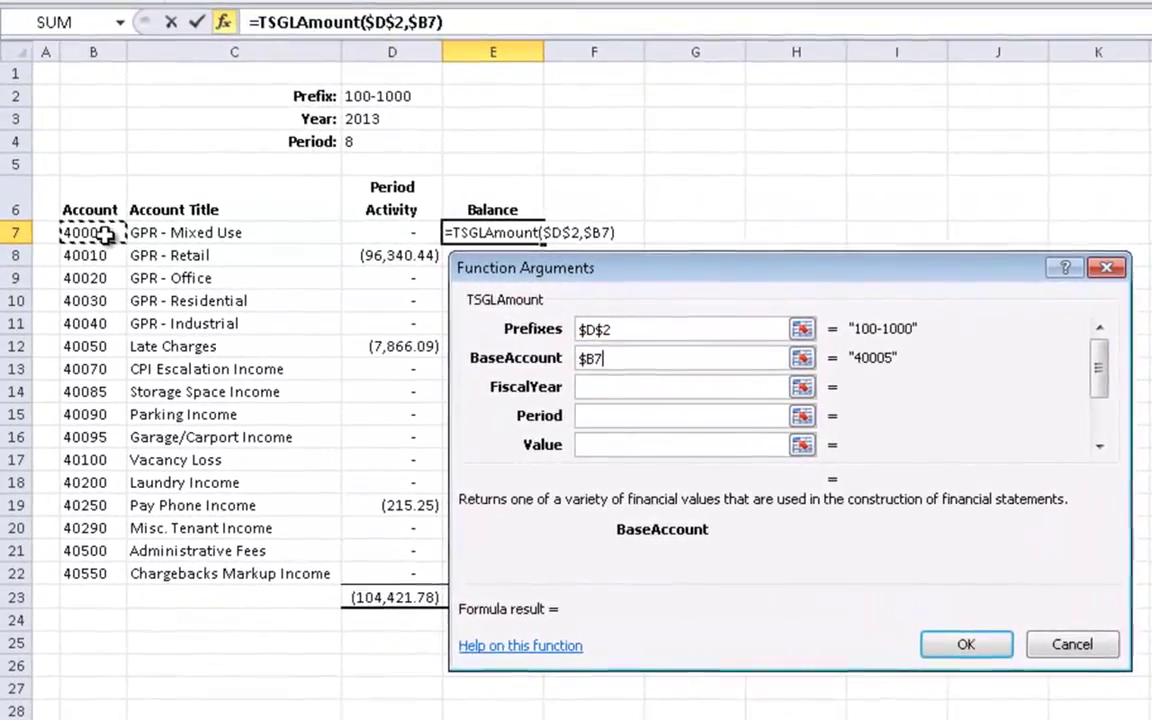
{"action": "key", "text": "Tab"}
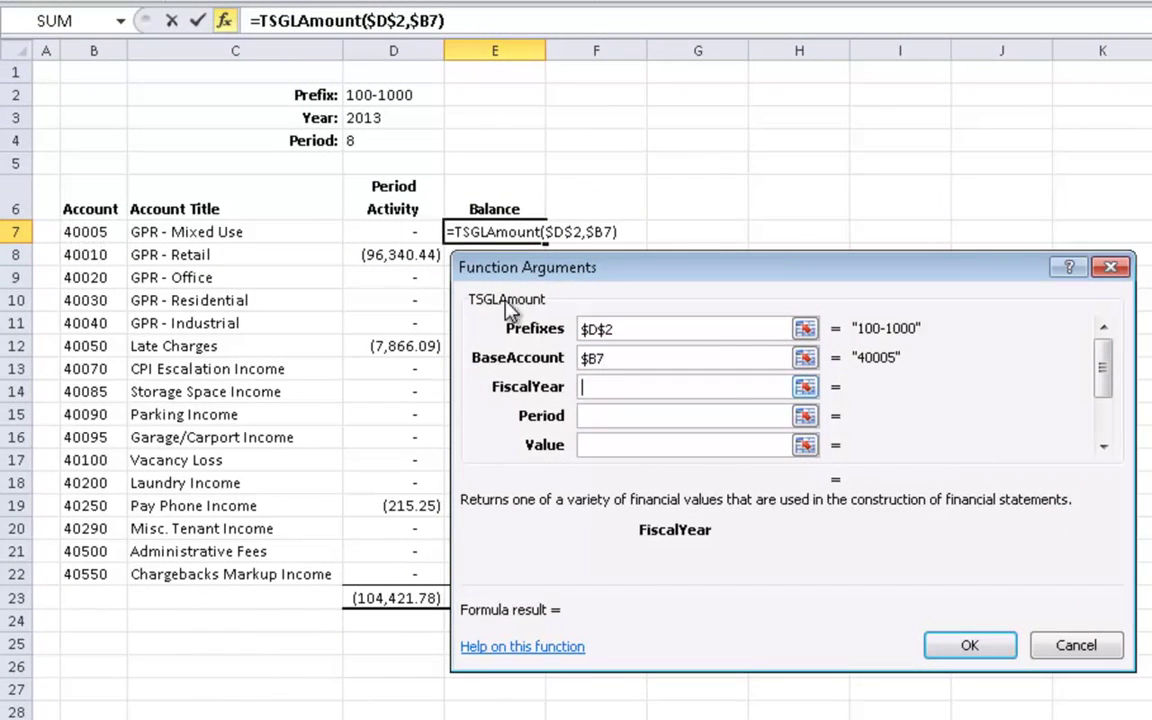
{"action": "left_click", "coordinate": [388, 120]}
{"action": "left_click", "coordinate": [620, 420]}
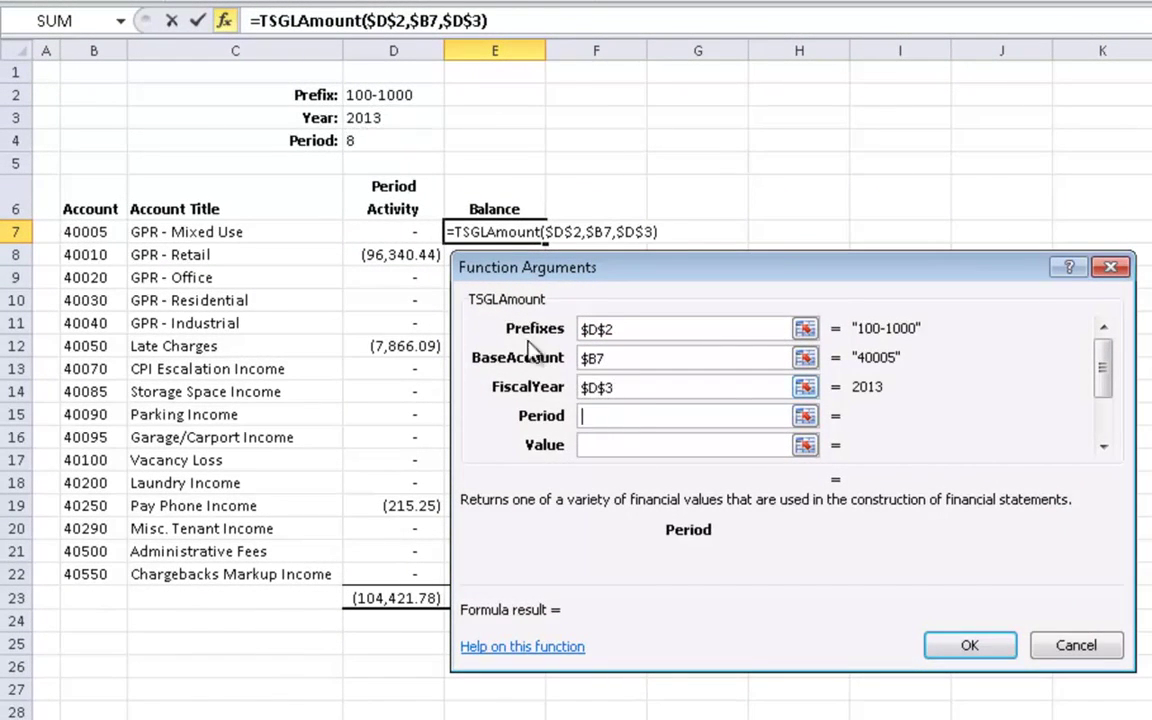
{"action": "left_click", "coordinate": [378, 140]}
{"action": "key", "text": "F4"}
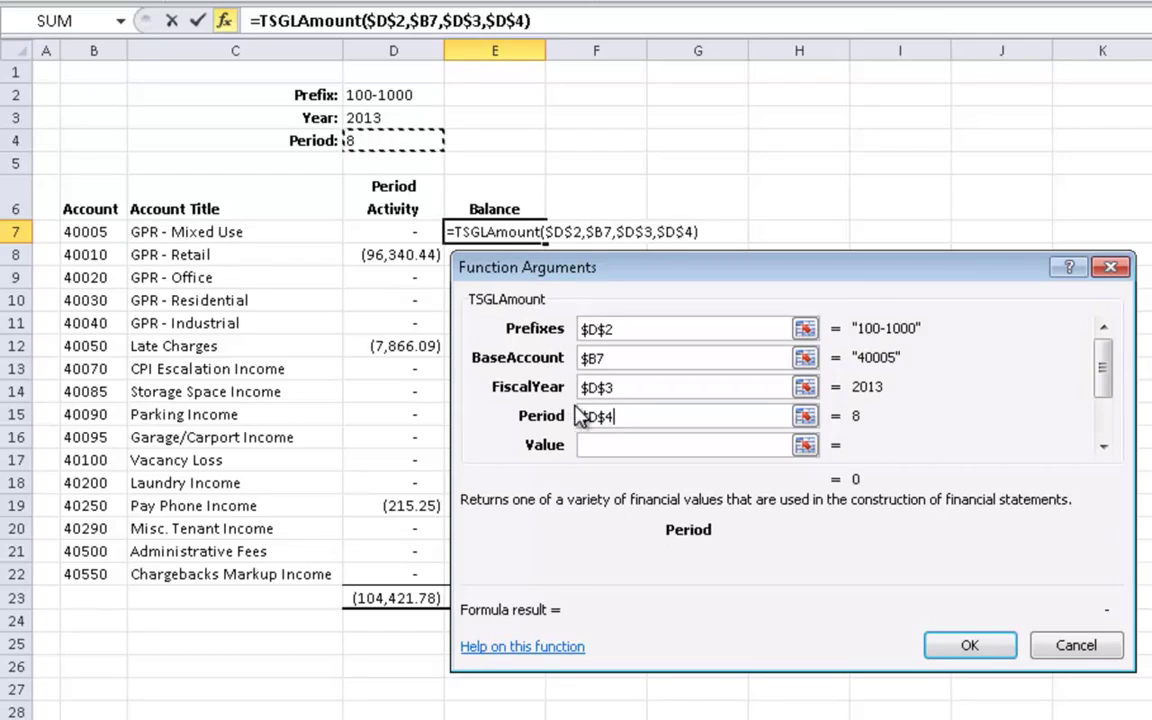
{"action": "left_click", "coordinate": [597, 443]}
{"action": "type", "text": "\"B"}
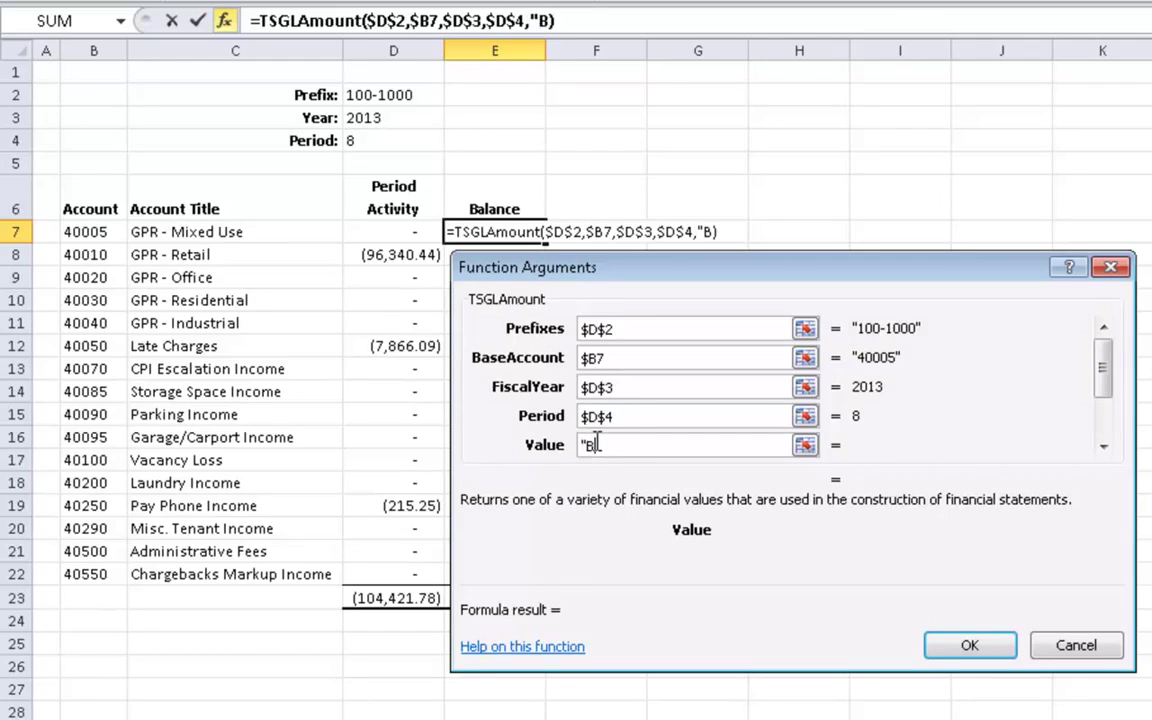
{"action": "type", "text": "alance\""}
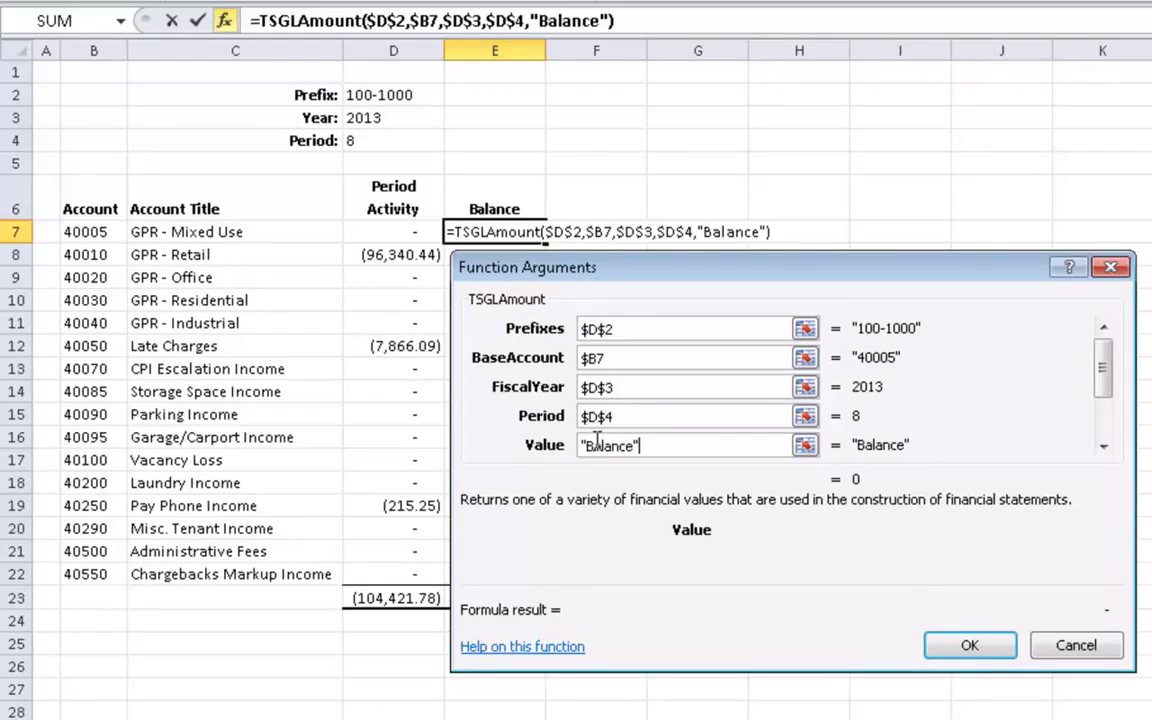
{"action": "left_click", "coordinate": [962, 645]}
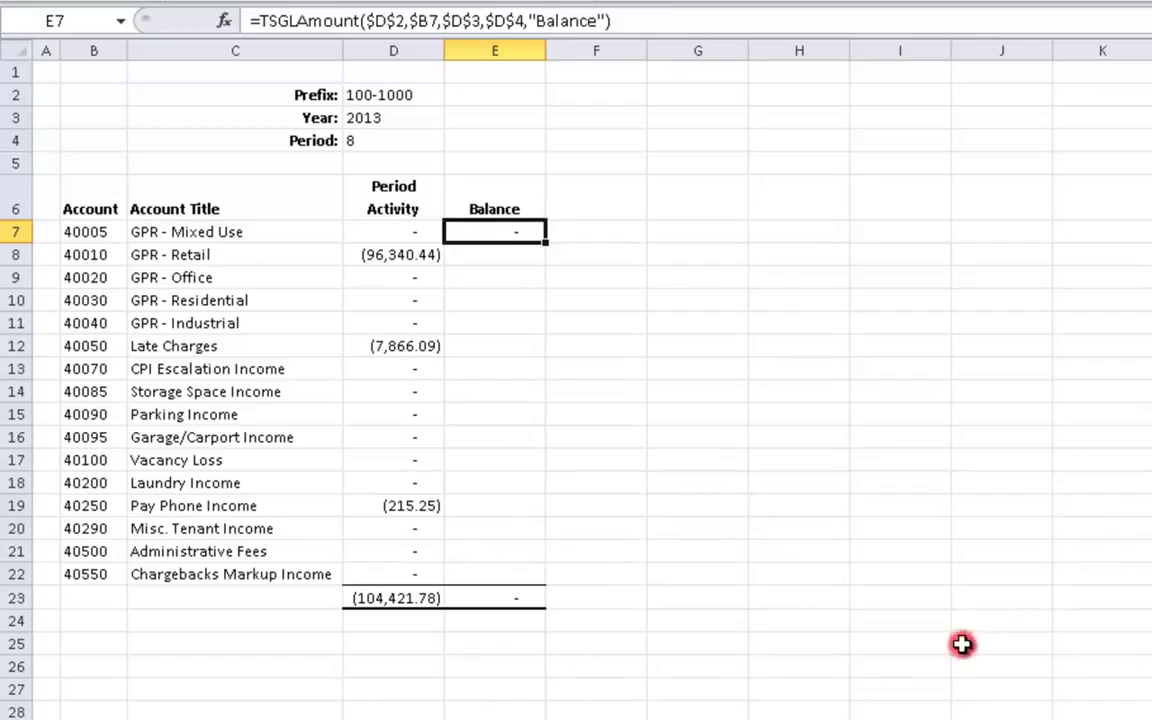
Step: Fill the Balance formula down E7:E22 and check the (782,544.28) total in E23
{"action": "left_click_drag", "start_coordinate": [543, 243], "coordinate": [545, 584]}
{"action": "left_click", "coordinate": [522, 597]}
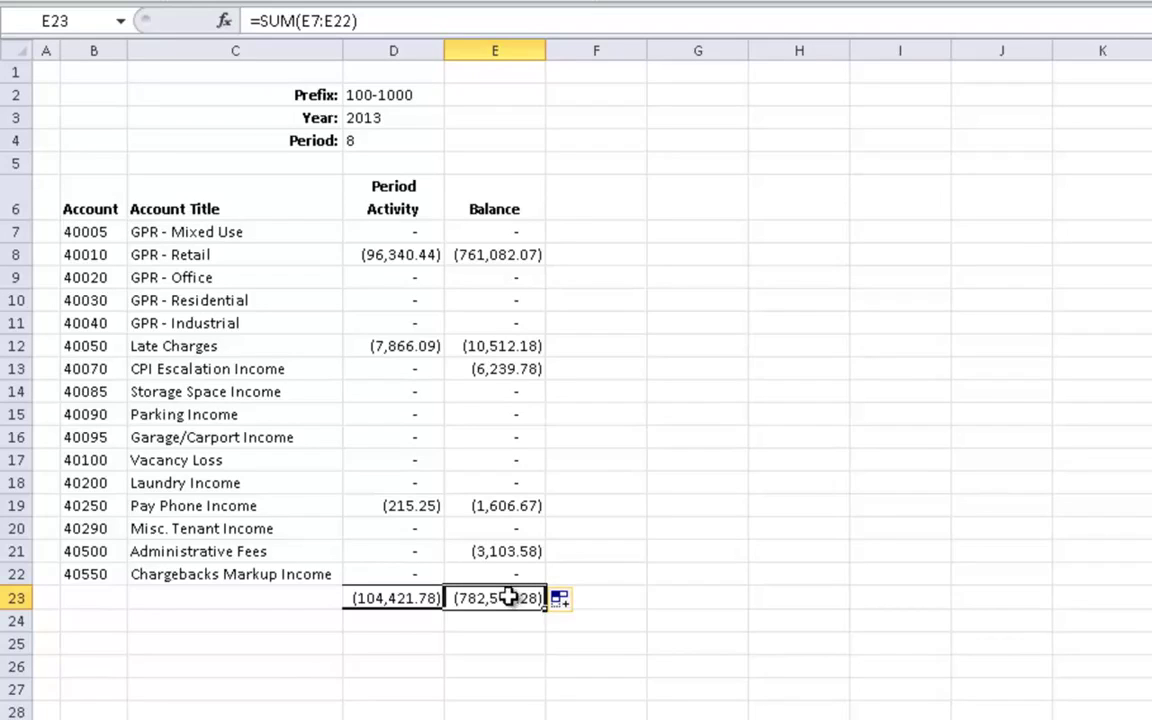
{"action": "left_click", "coordinate": [508, 597]}
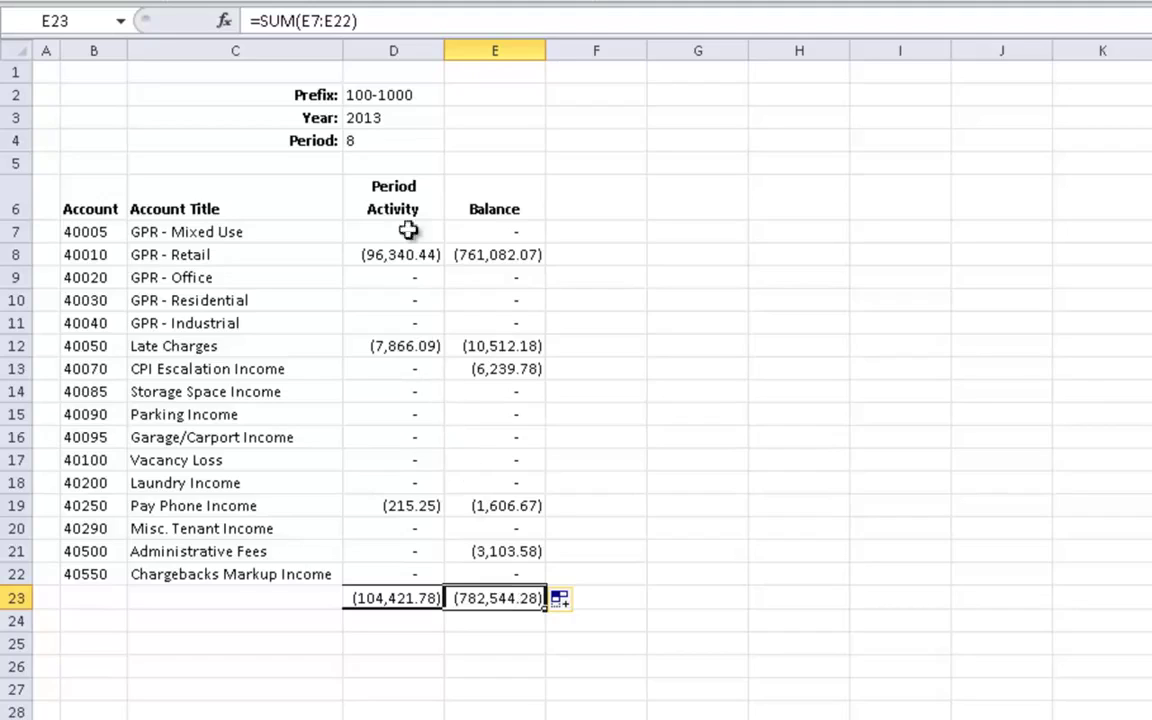
{"action": "left_click", "coordinate": [382, 95]}
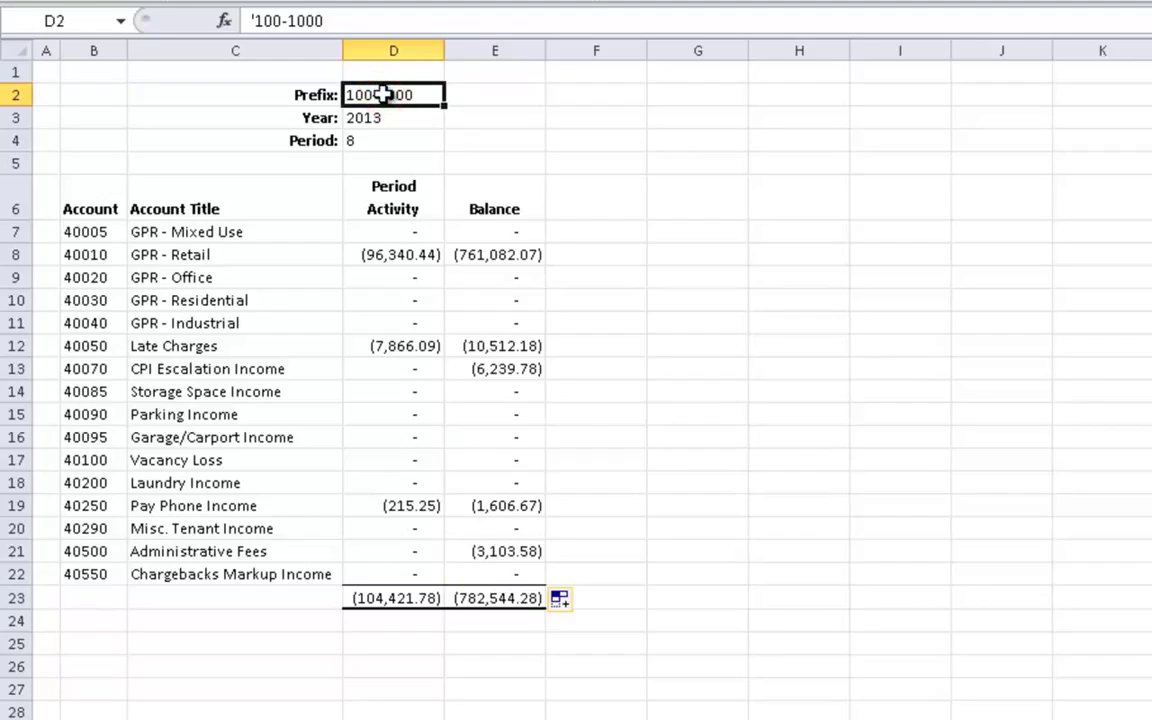
Step: Set the prefix in D2 to 100-% and autofit column E to show the full total
{"action": "type", "text": "100-%"}
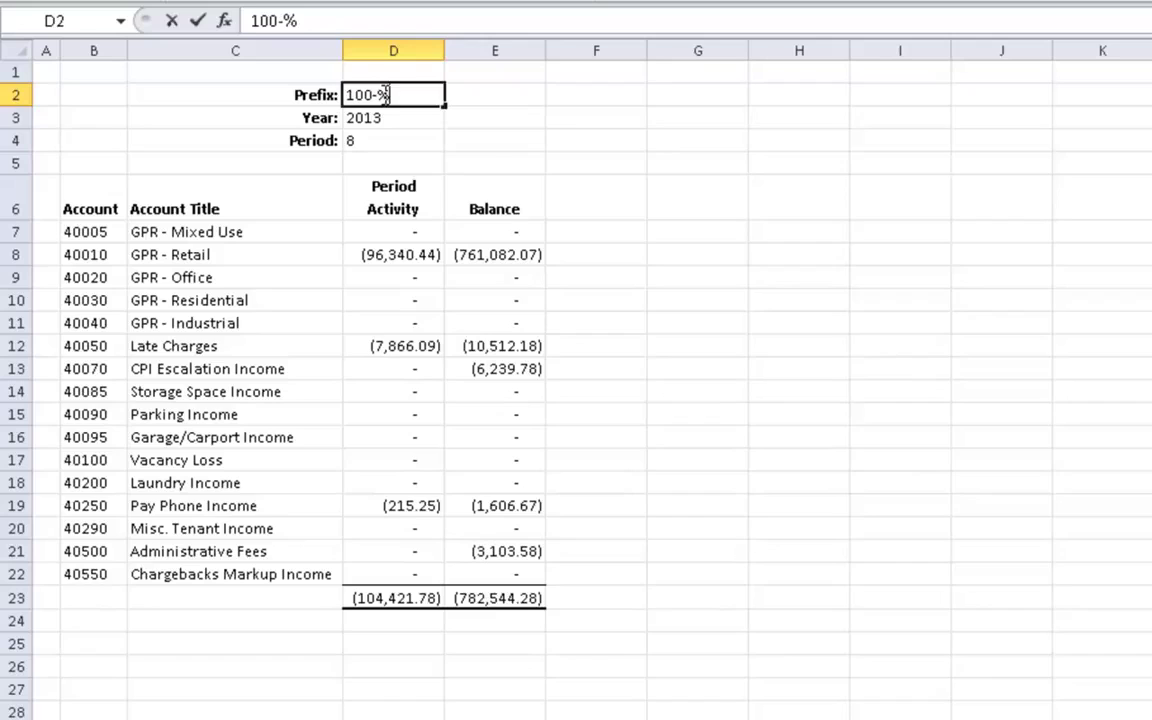
{"action": "key", "text": "Return"}
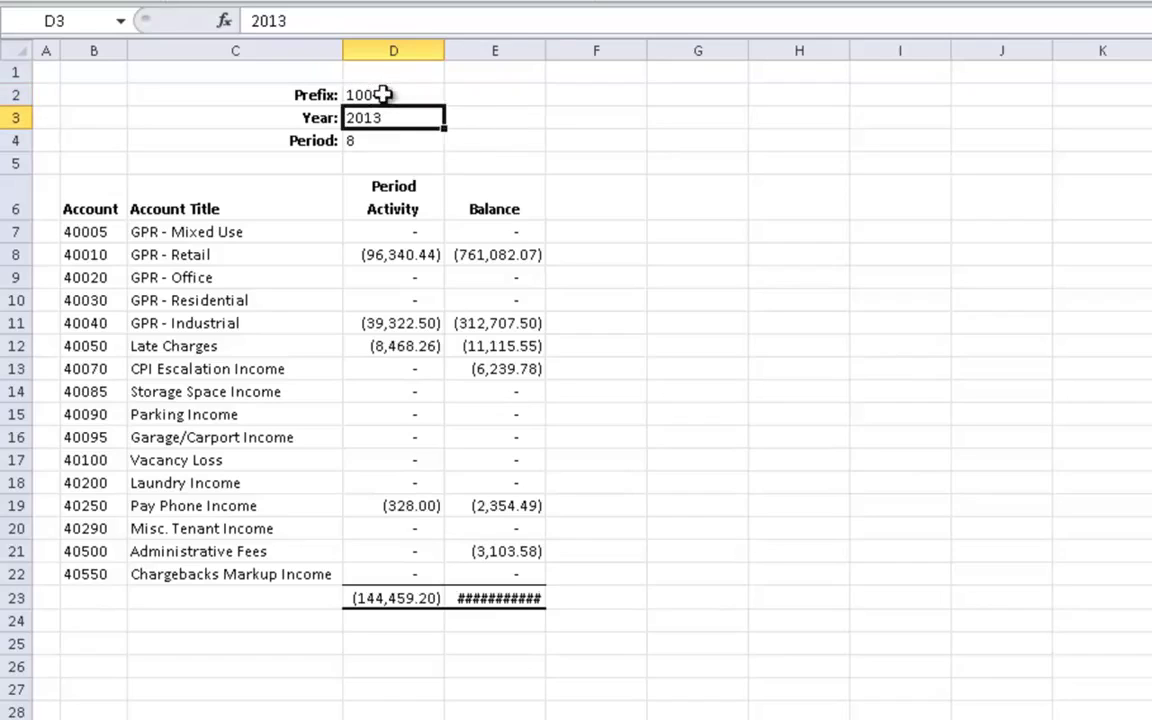
{"action": "double_click", "coordinate": [545, 48]}
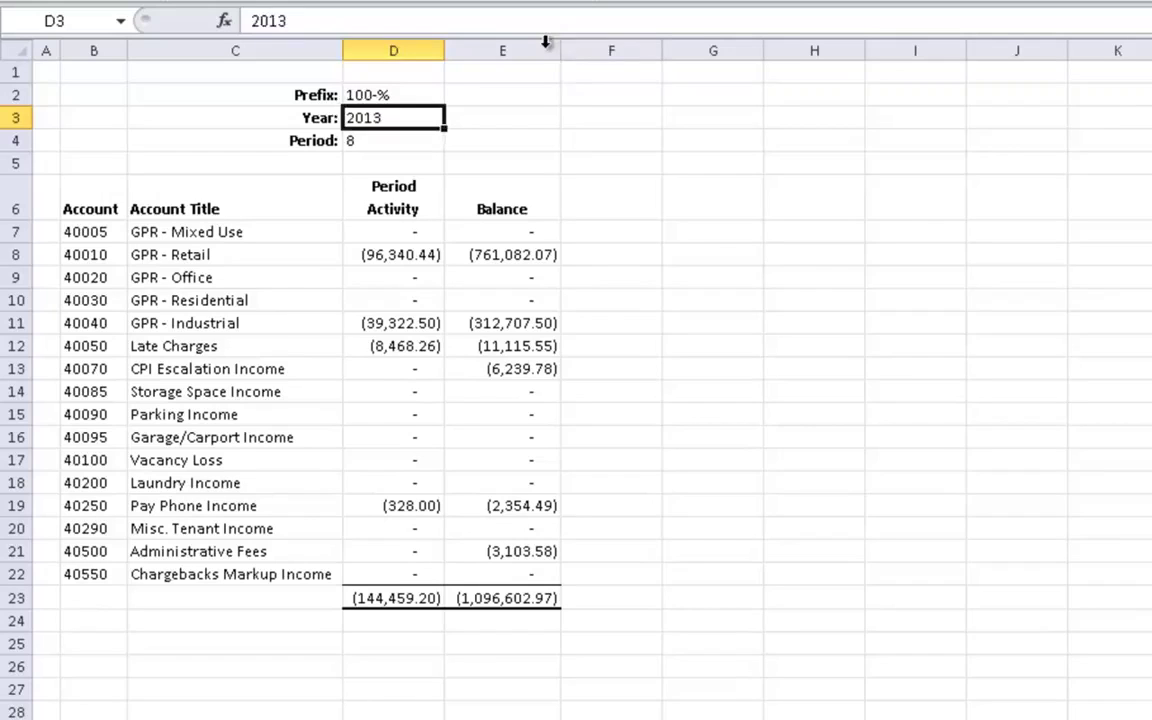
{"action": "left_click", "coordinate": [565, 70]}
Step: Enter prefixes 400-1000, 400-1200 and 400-1210 across D2:F2
{"action": "left_click", "coordinate": [376, 96]}
{"action": "type", "text": "400-1000"}
{"action": "key", "text": "Tab"}
{"action": "type", "text": "40"}
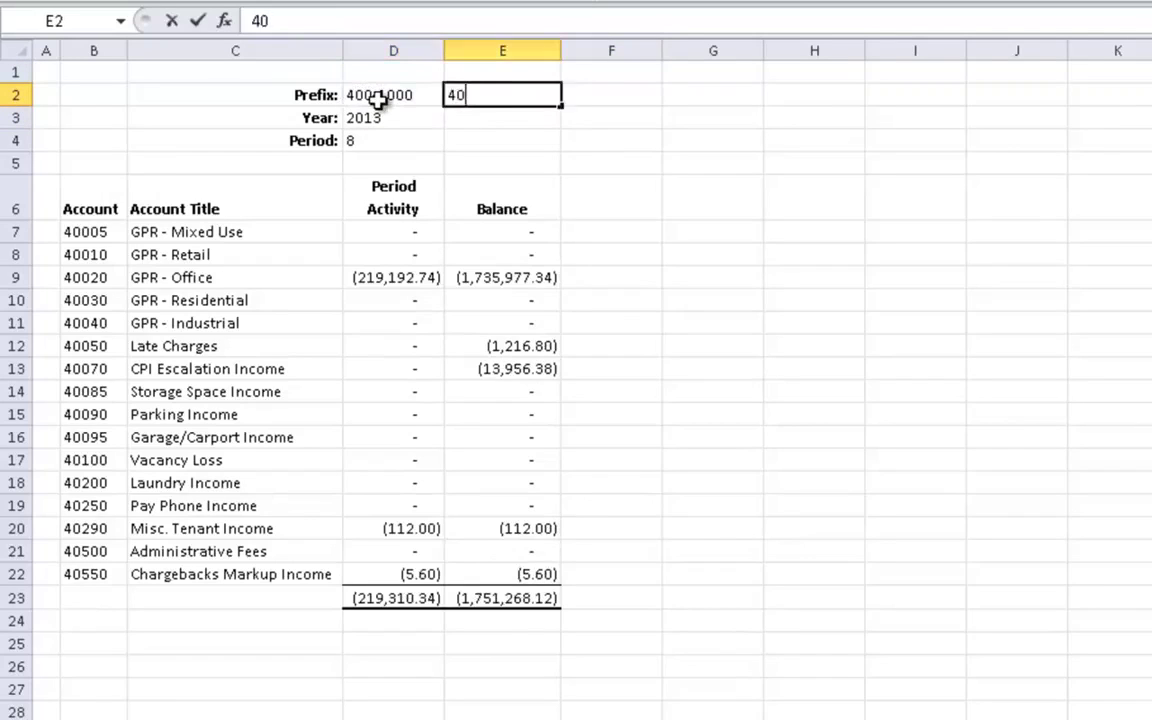
{"action": "type", "text": "0-1200"}
{"action": "key", "text": "Tab"}
{"action": "type", "text": "400-1210"}
{"action": "key", "text": "Return"}
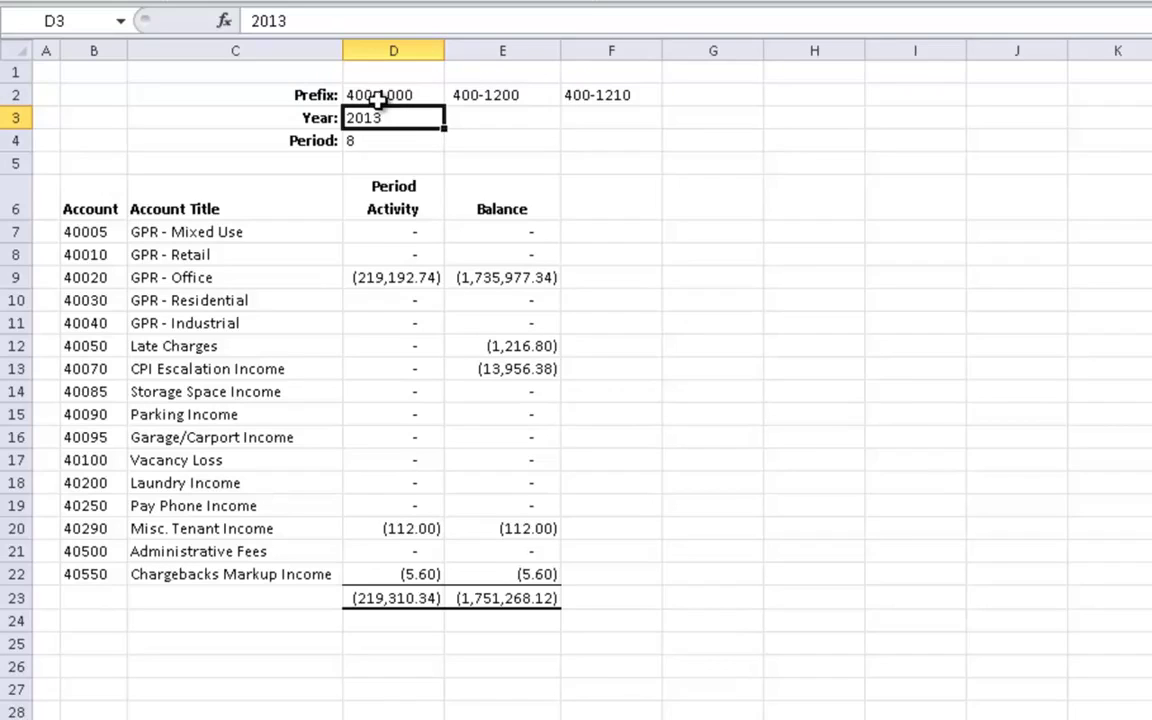
Step: Point the Period Activity formula's Prefixes at $D$2:$J$2 and refill it down to row 22
{"action": "left_click", "coordinate": [398, 231]}
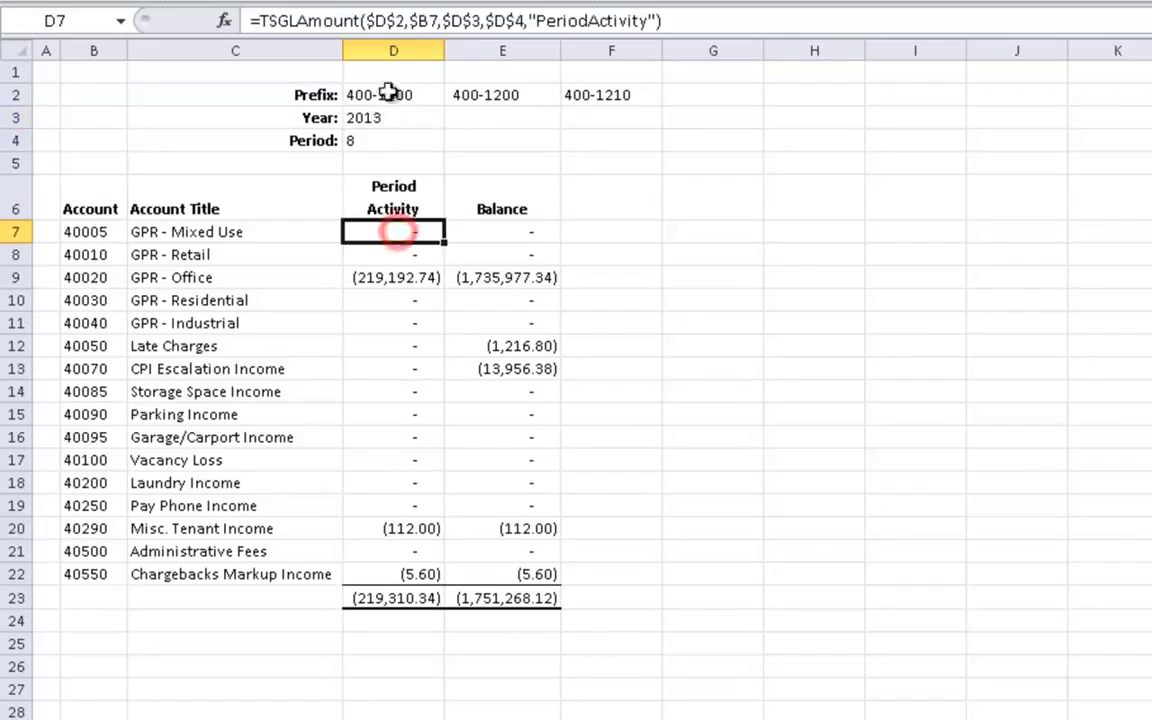
{"action": "left_click", "coordinate": [225, 20]}
{"action": "left_click", "coordinate": [805, 328]}
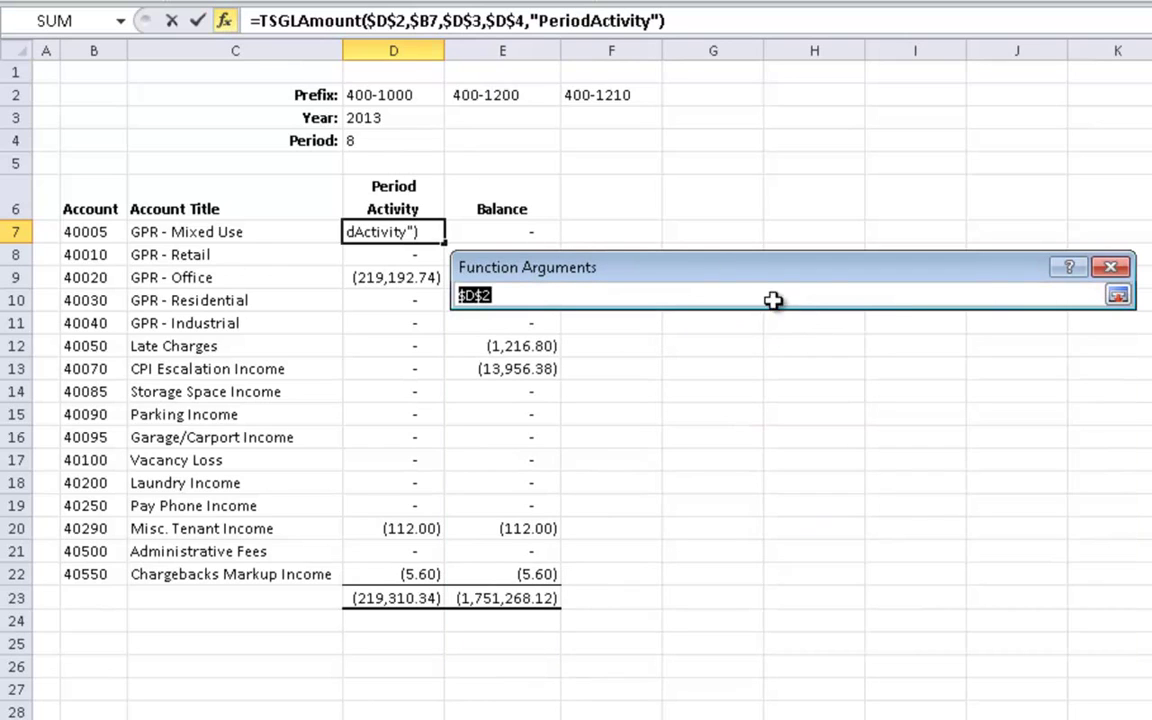
{"action": "left_click_drag", "start_coordinate": [383, 95], "coordinate": [987, 95]}
{"action": "key", "text": "F4"}
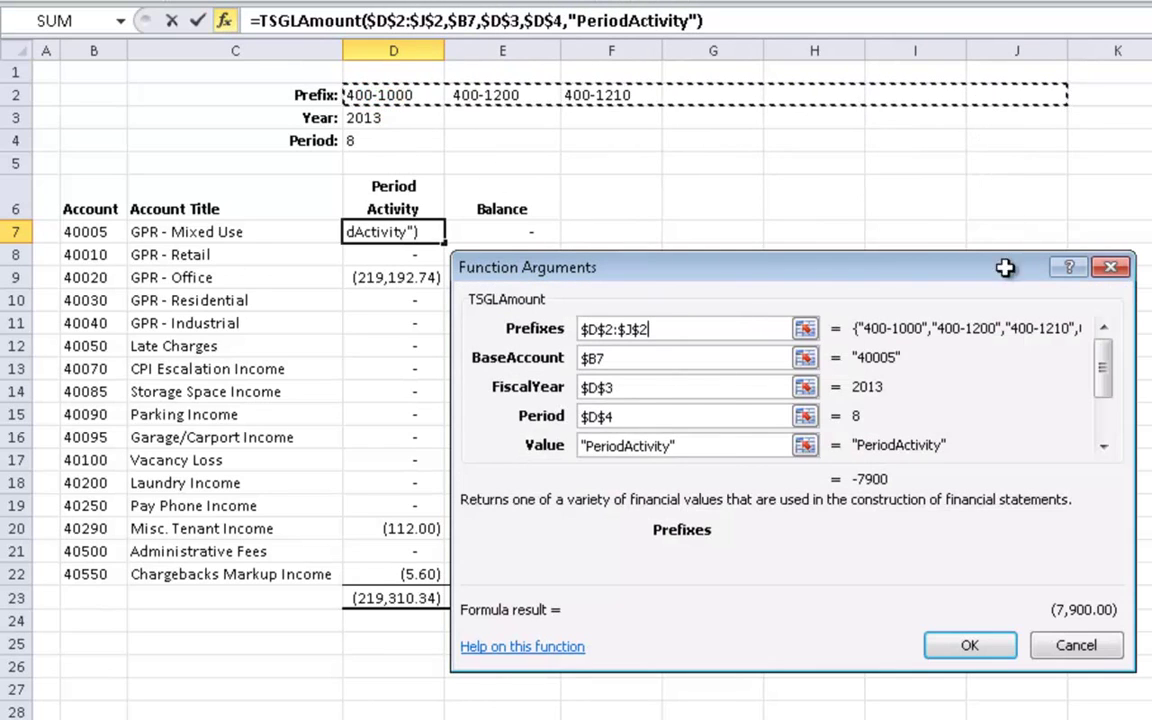
{"action": "left_click", "coordinate": [968, 643]}
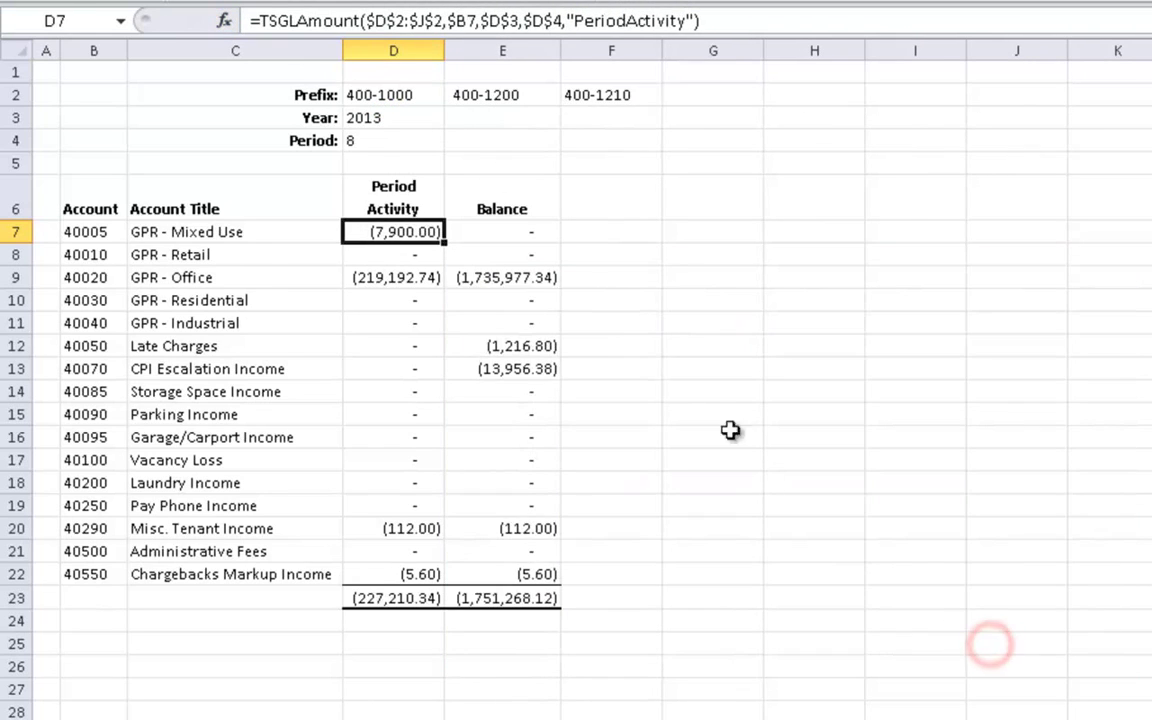
{"action": "left_click_drag", "start_coordinate": [443, 242], "coordinate": [436, 574]}
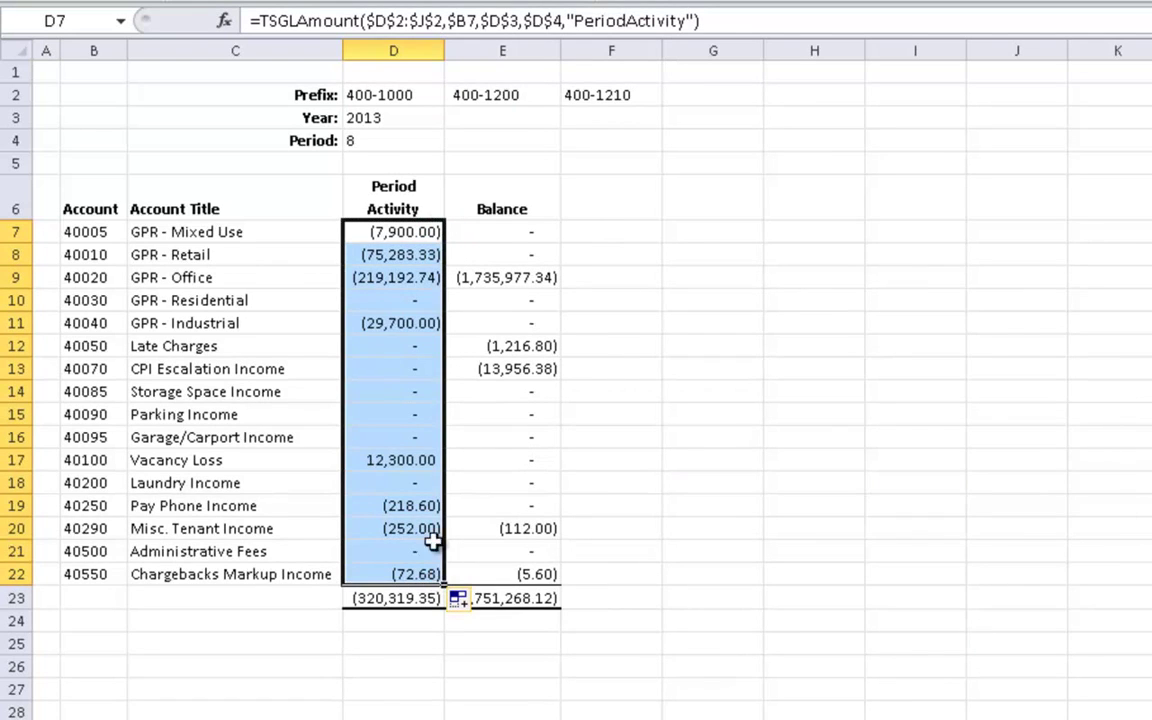
Step: Point the Balance formula's Prefixes at $D$2:$J$2, refill it to row 22 and check E23
{"action": "left_click", "coordinate": [506, 233]}
{"action": "left_click", "coordinate": [224, 20]}
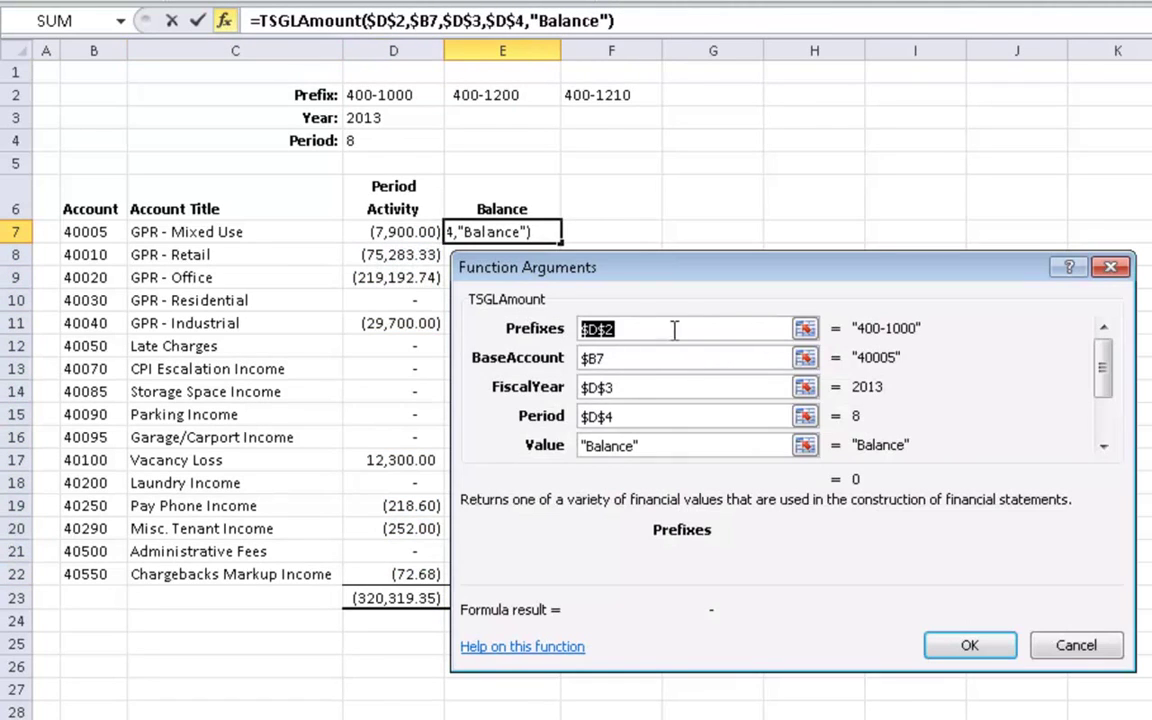
{"action": "left_click", "coordinate": [643, 209]}
{"action": "left_click_drag", "start_coordinate": [381, 95], "coordinate": [1007, 97]}
{"action": "key", "text": "F4"}
{"action": "left_click", "coordinate": [969, 644]}
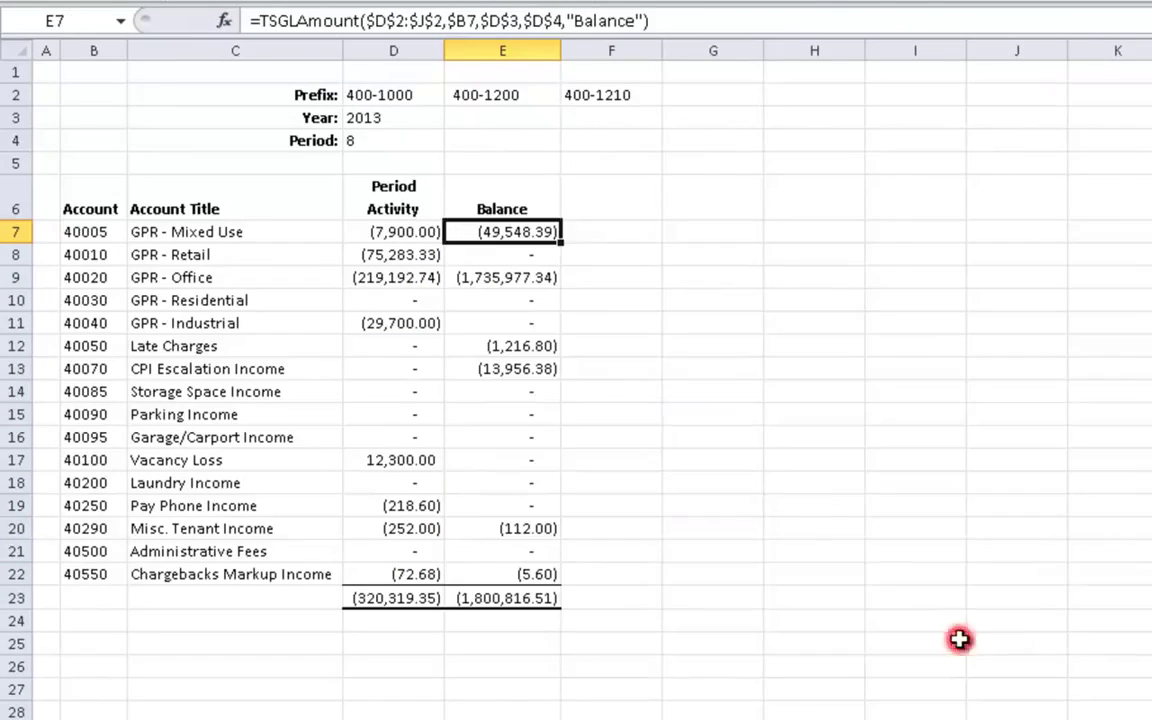
{"action": "left_click_drag", "start_coordinate": [562, 241], "coordinate": [562, 578]}
{"action": "left_click", "coordinate": [535, 596]}
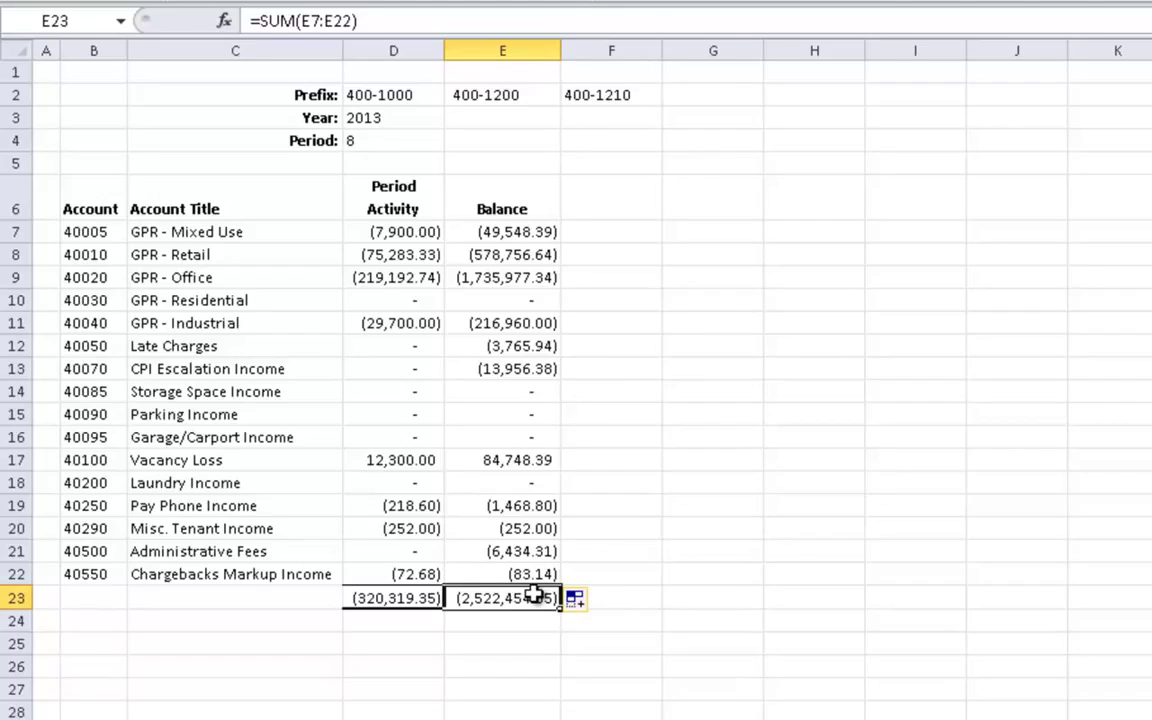
Step: Add prefix 400-3600 in cell G2
{"action": "left_click", "coordinate": [704, 93]}
{"action": "type", "text": "400-3600"}
{"action": "key", "text": "Return"}
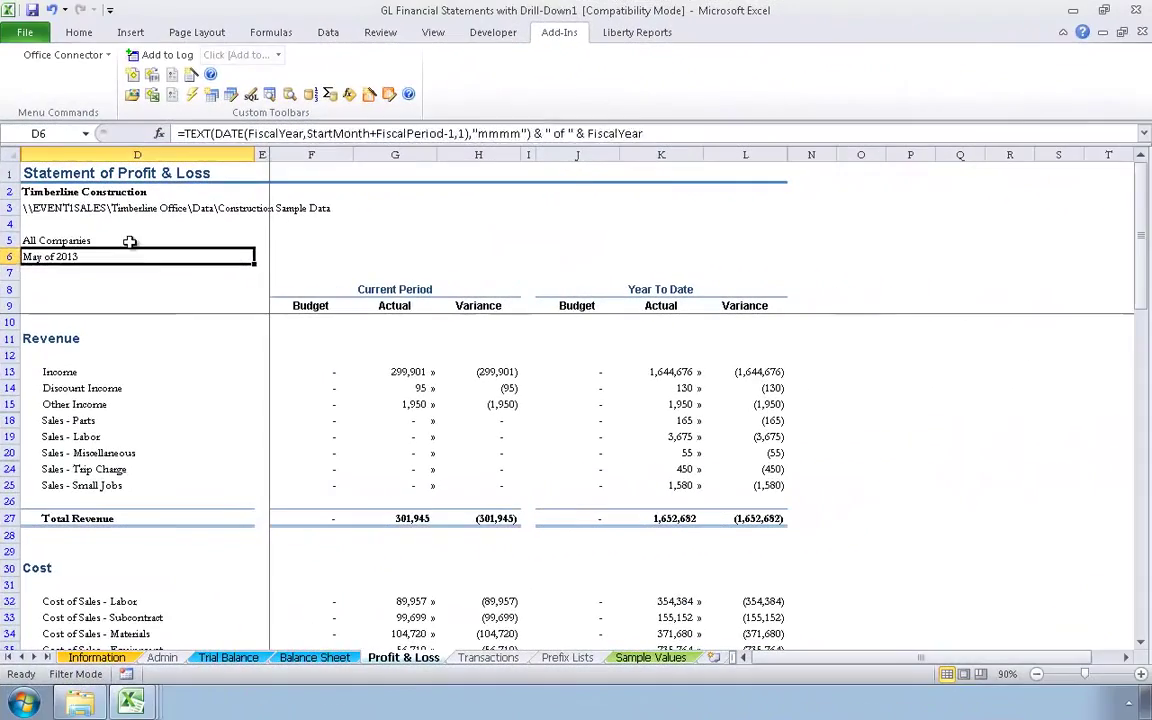
Step: Drill into K13, then expand both companies' MTD columns, Q2 months, and May's 2012 variance columns
{"action": "key", "text": "Up"}
{"action": "double_click", "coordinate": [663, 371]}
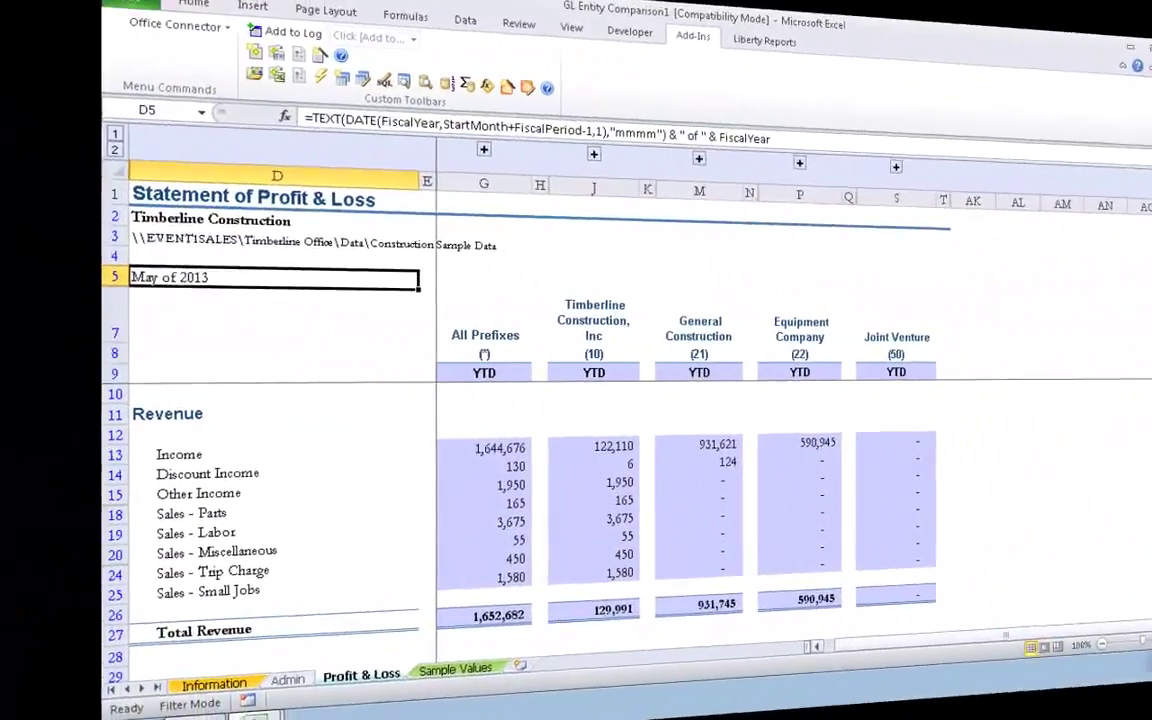
{"action": "left_click", "coordinate": [456, 157]}
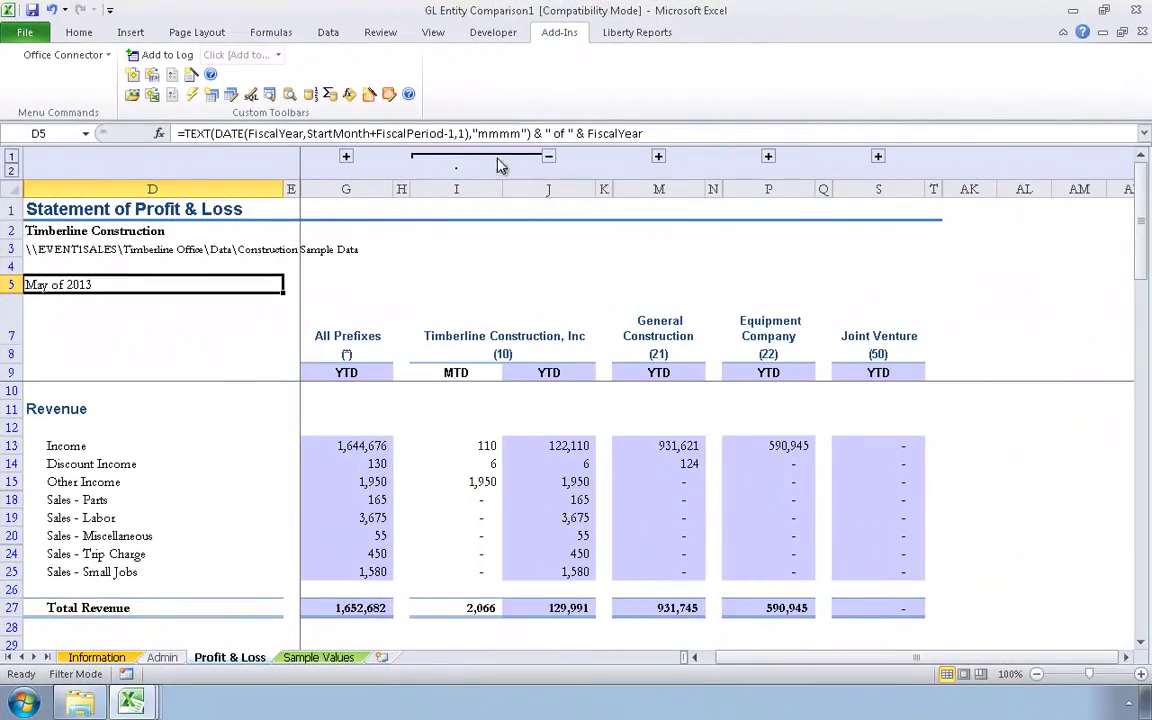
{"action": "left_click", "coordinate": [658, 157]}
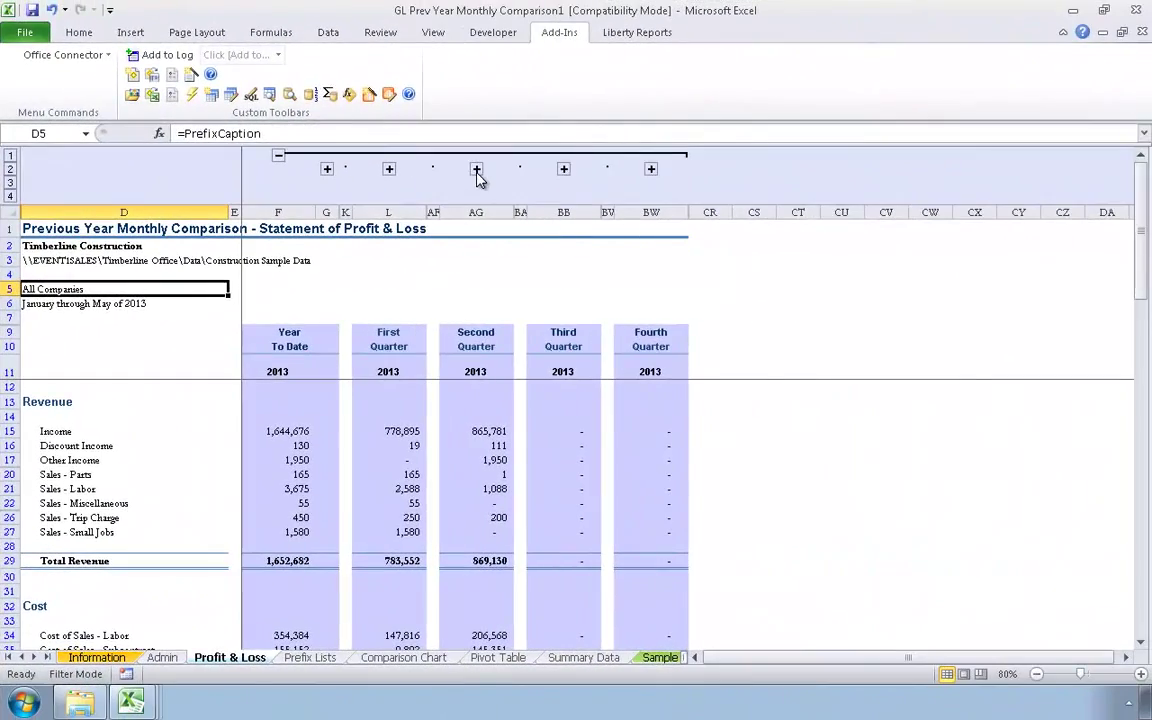
{"action": "left_click", "coordinate": [478, 176]}
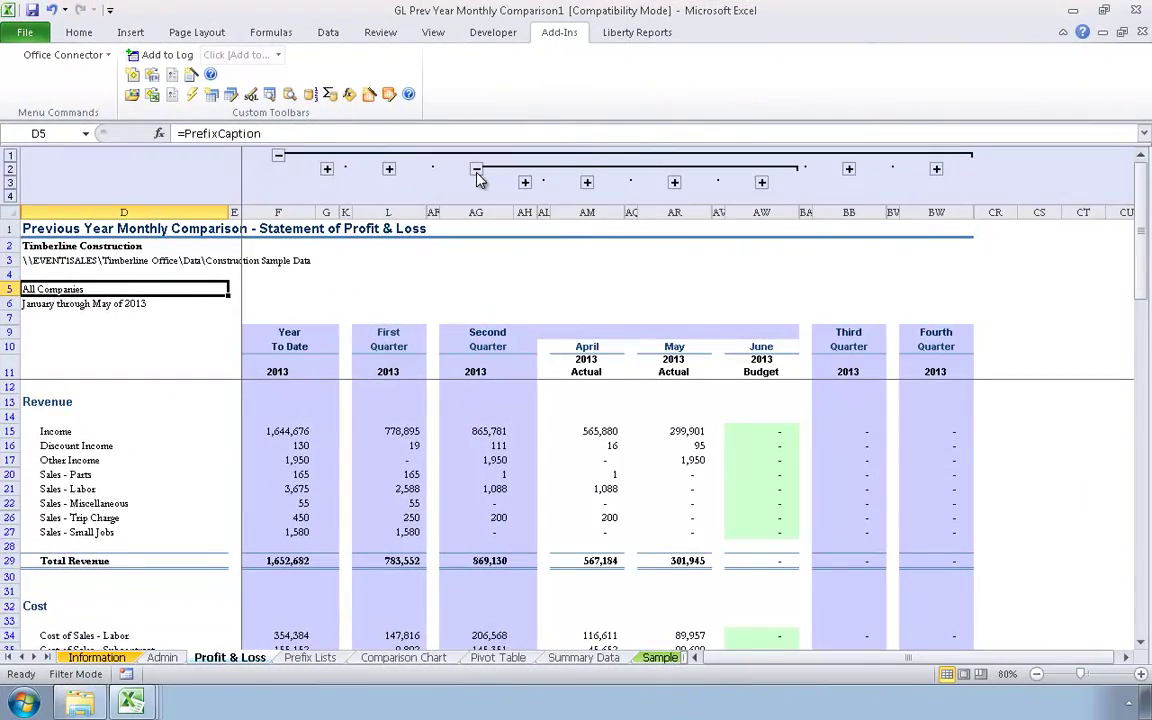
{"action": "left_click", "coordinate": [675, 184]}
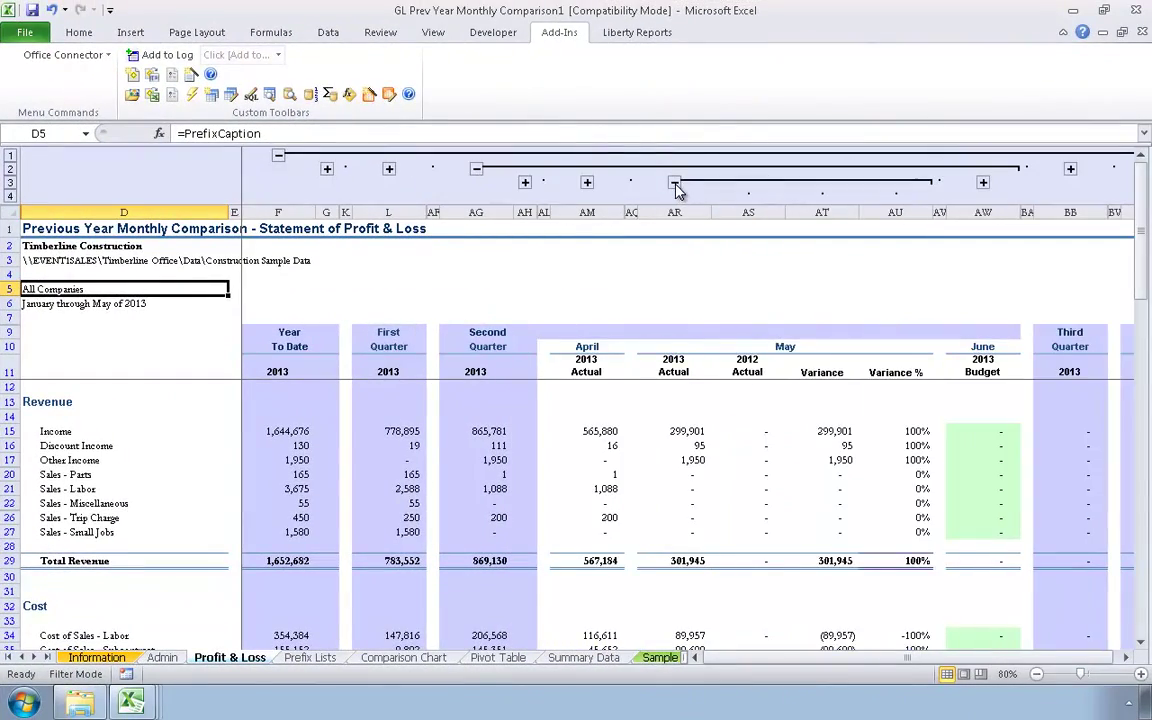